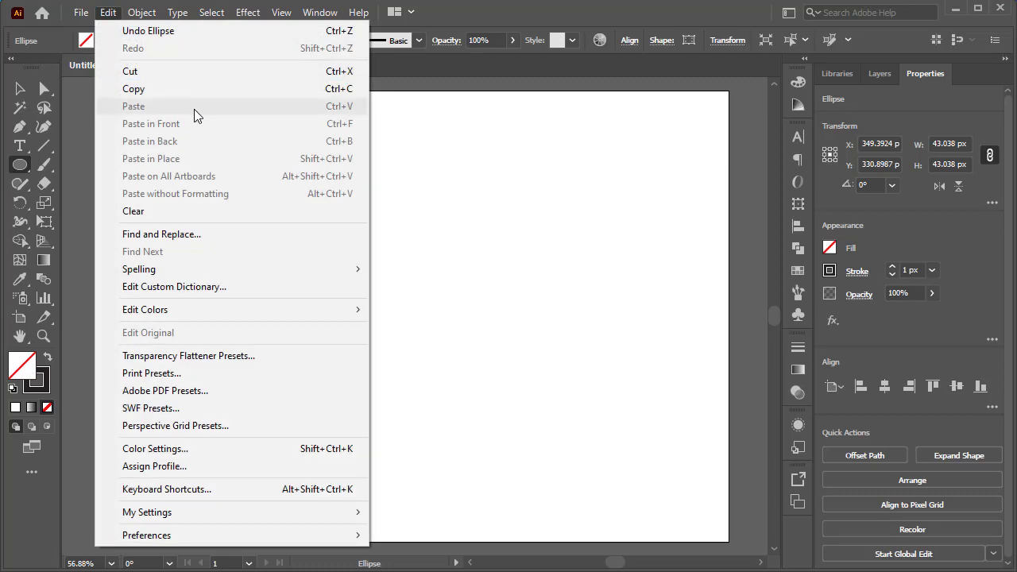
Step: Duplicate the small circle in place and enlarge the copies from the centre into three evenly spaced concentric circles, the outermost about 128 px wide
click(187, 91)
click(109, 13)
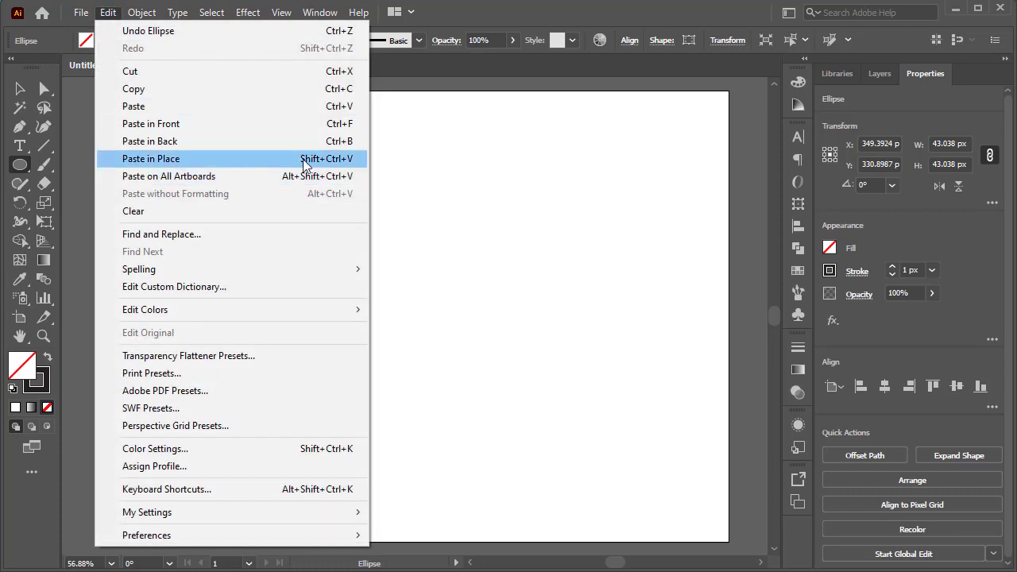
click(338, 132)
scroll(334, 314, down, 1)
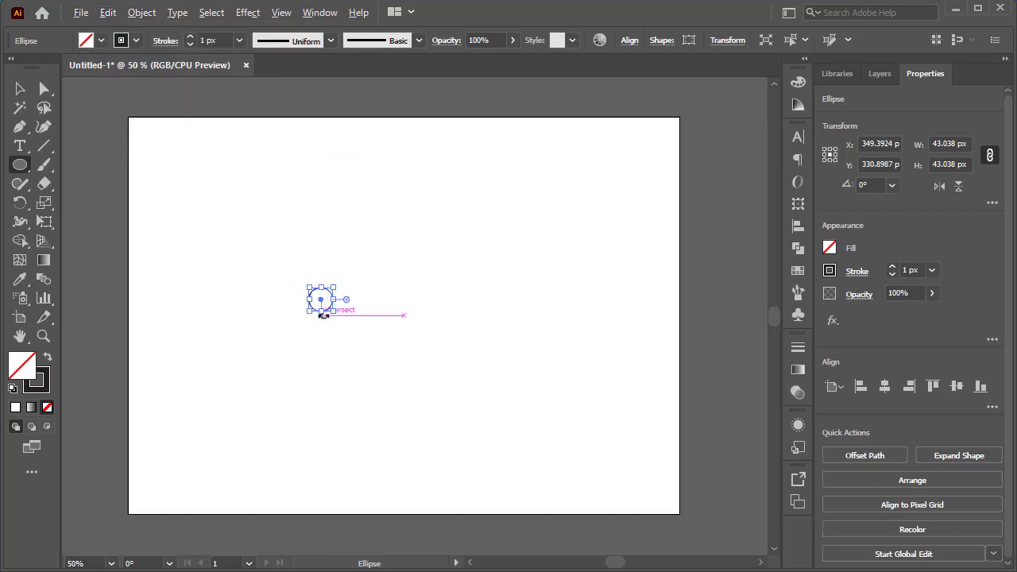
scroll(298, 310, up, 2)
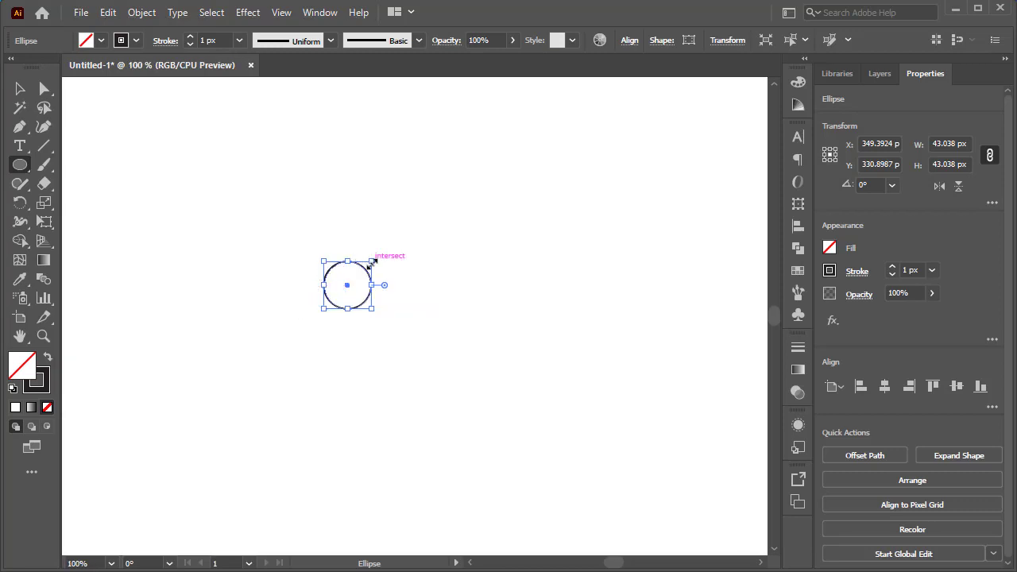
drag(373, 261, 419, 214)
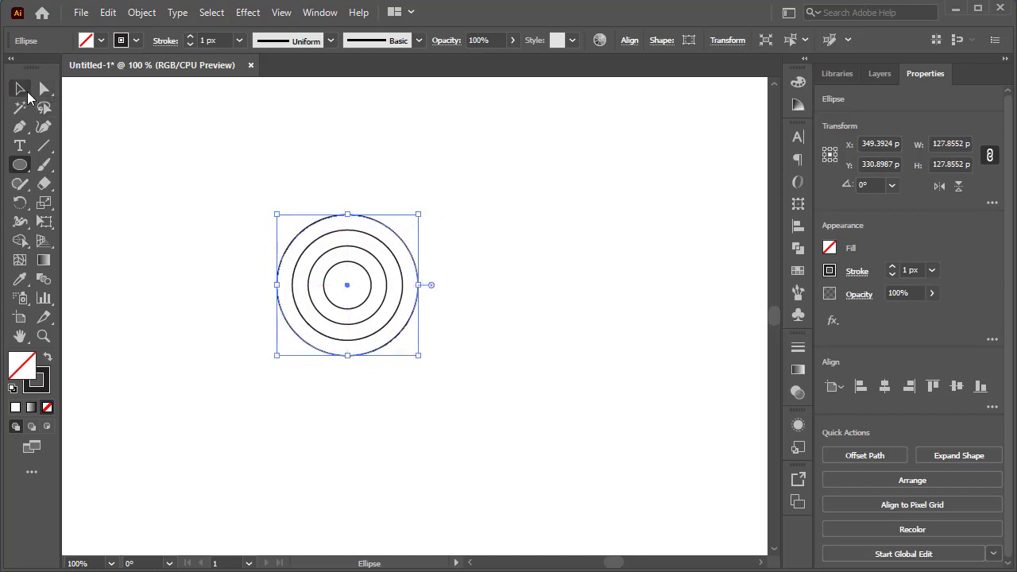
Step: Duplicate all four concentric circles horizontally to the right so the outer ring of each set overlaps the other
click(20, 88)
click(525, 243)
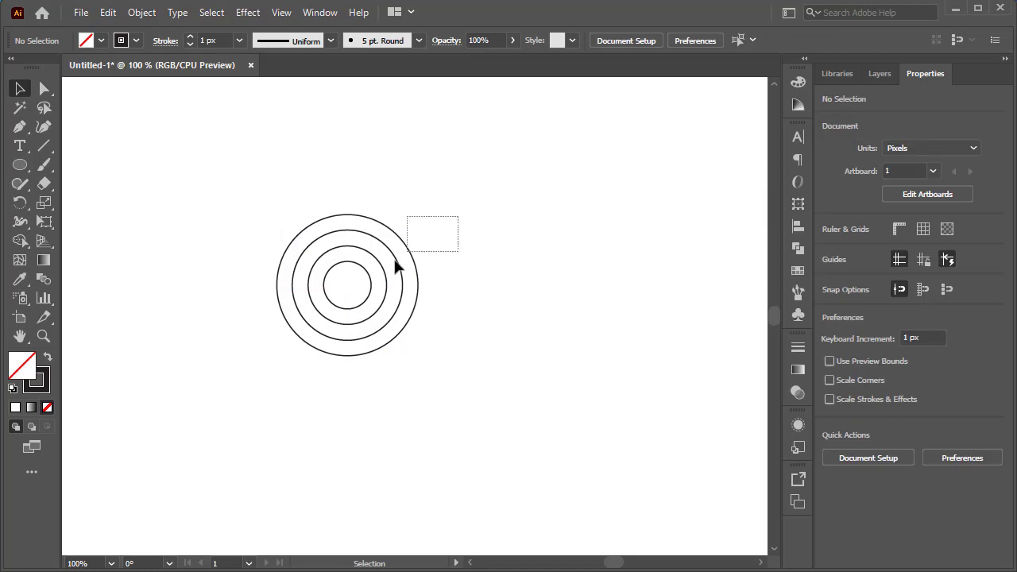
drag(397, 268, 313, 336)
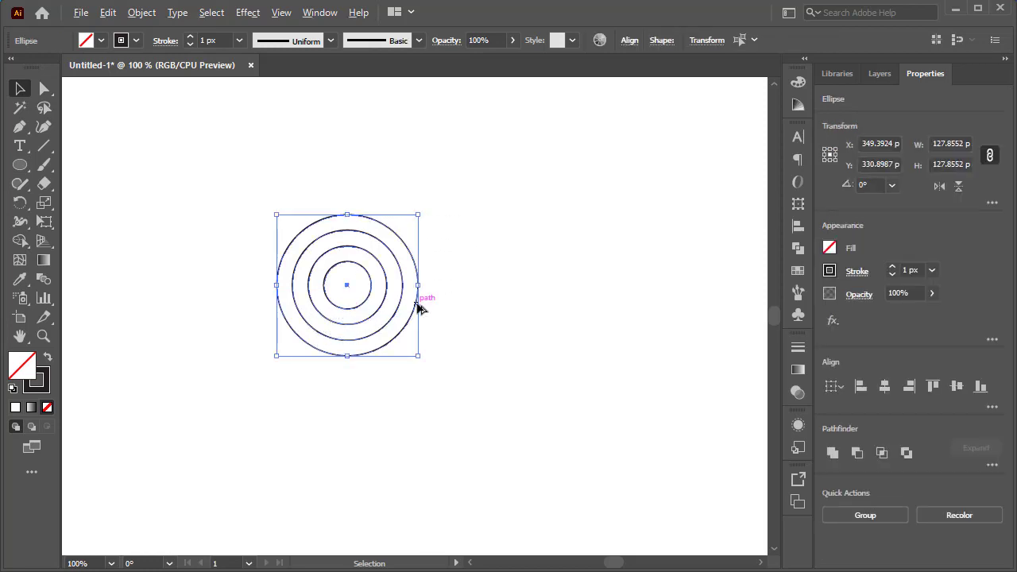
drag(419, 307, 543, 312)
click(590, 248)
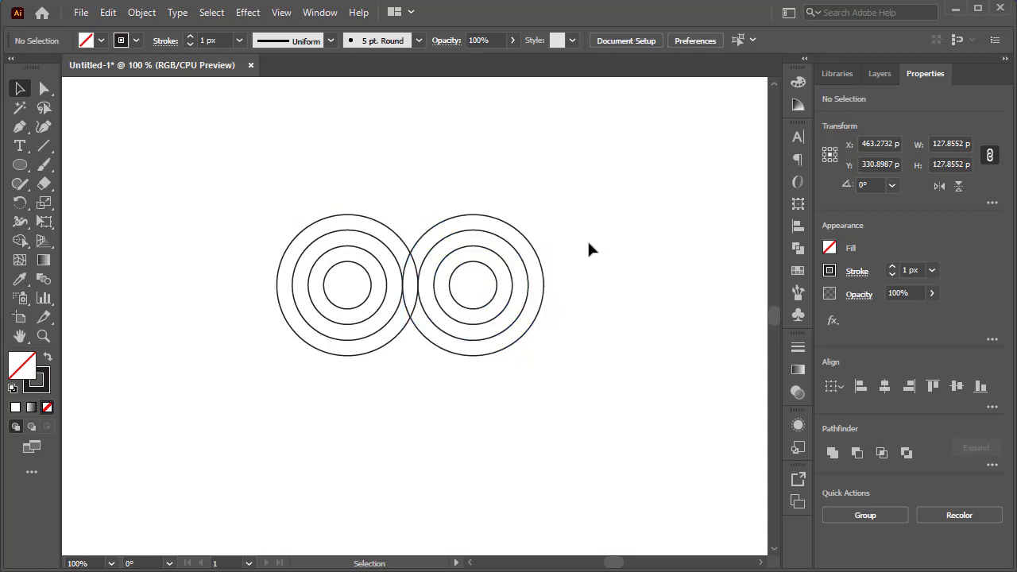
Step: Draw a vertical line about 217 px long tangent to the left set's outermost circle and duplicate it onto the left edges of the next two circles
click(43, 148)
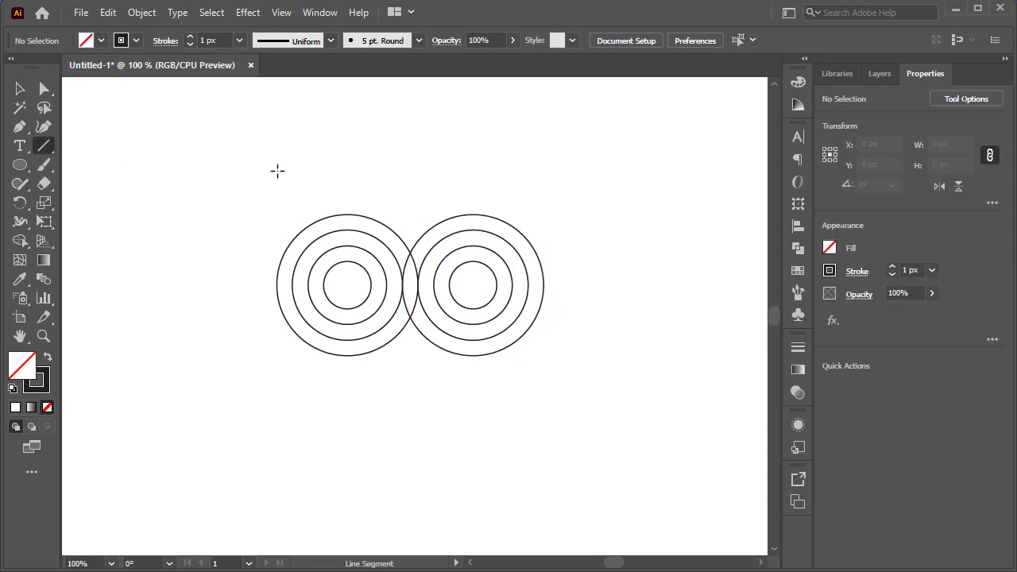
drag(277, 158, 271, 396)
key(v)
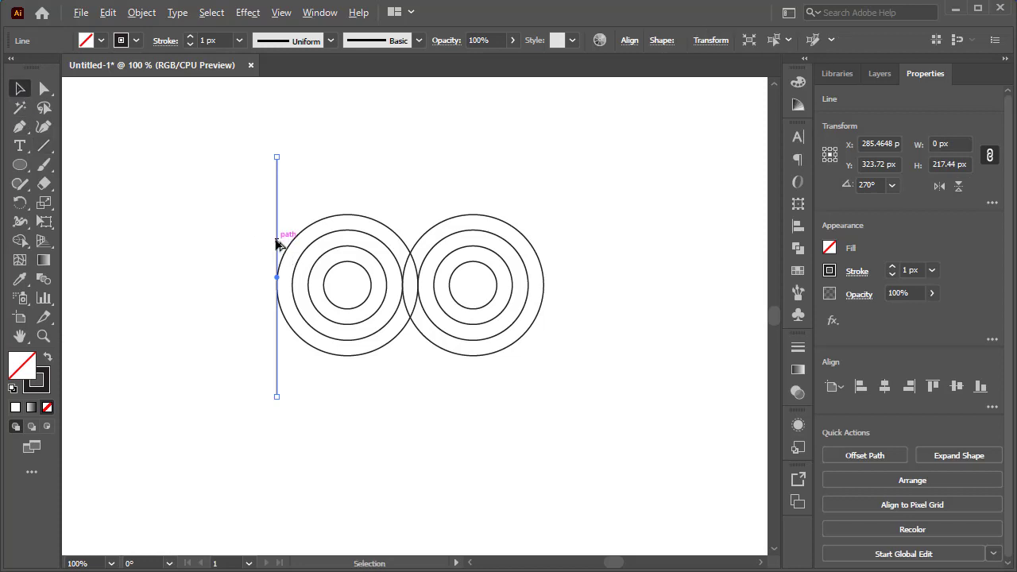
drag(277, 244, 308, 234)
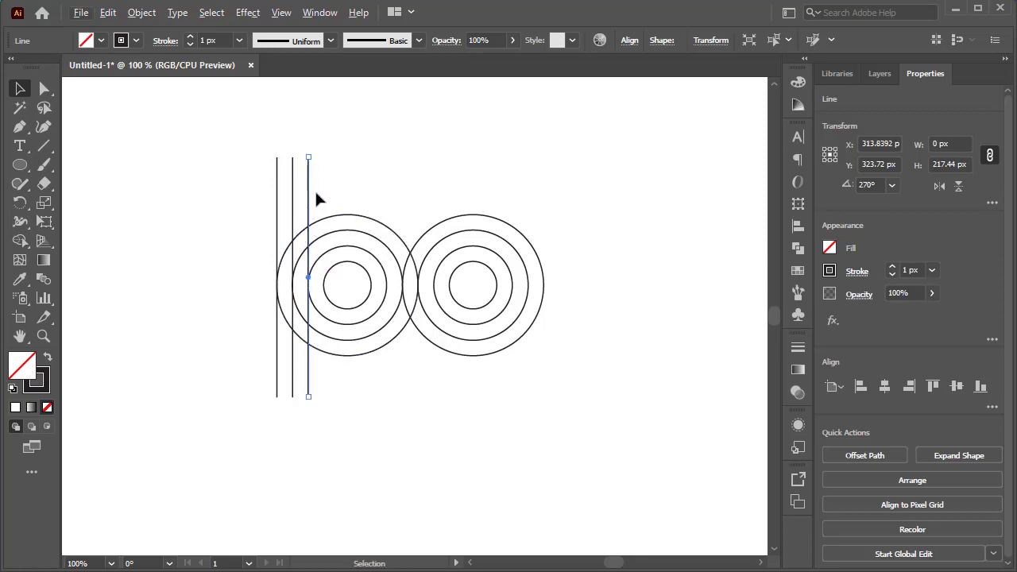
click(323, 169)
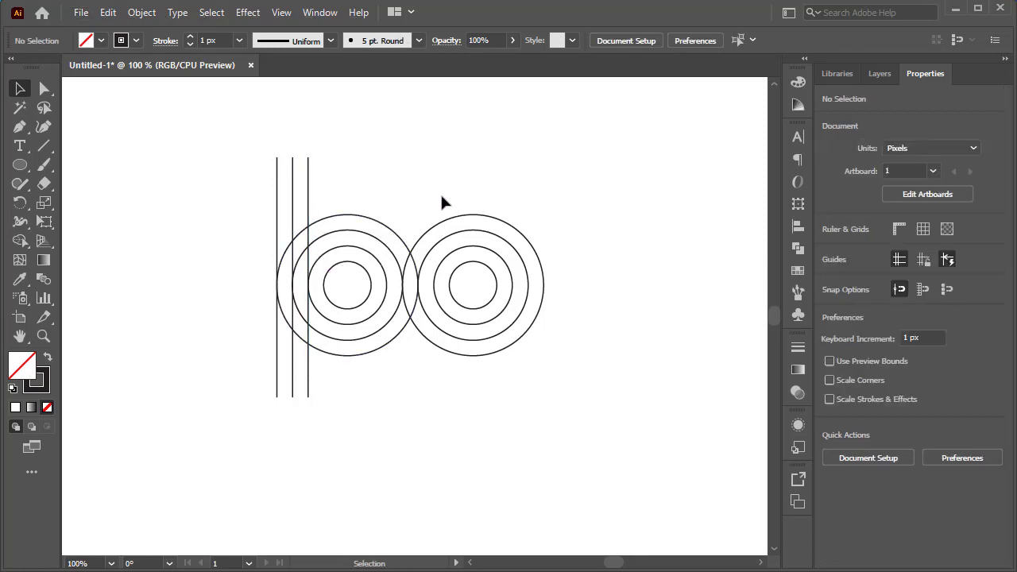
Step: Draw a horizontal line about 158 px long rightward from the top of the right set's second-smallest circle and duplicate it at the circles' centre
click(43, 146)
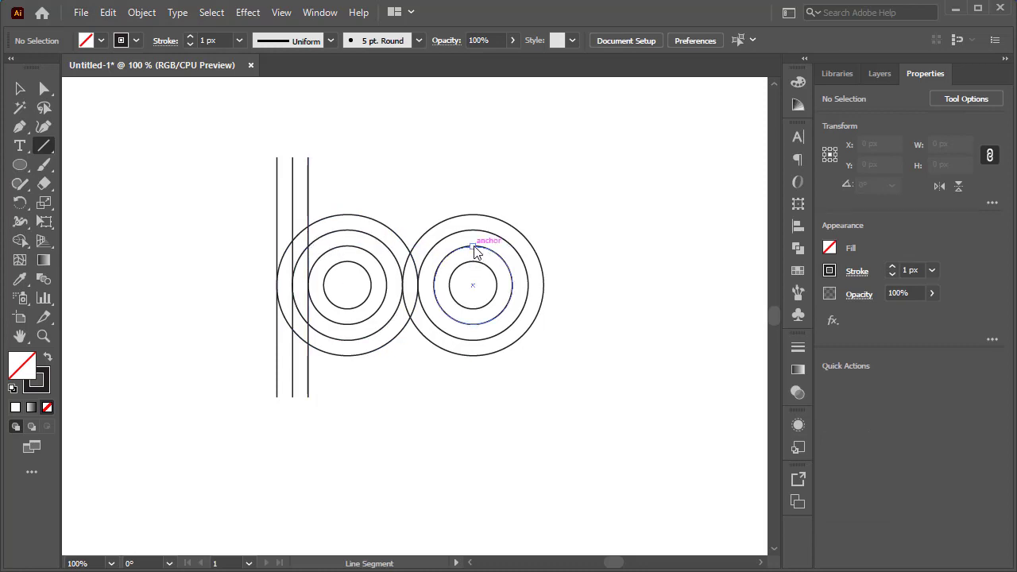
mouse_move(473, 247)
mouse_down()
mouse_move(629, 261)
mouse_move(649, 248)
mouse_up()
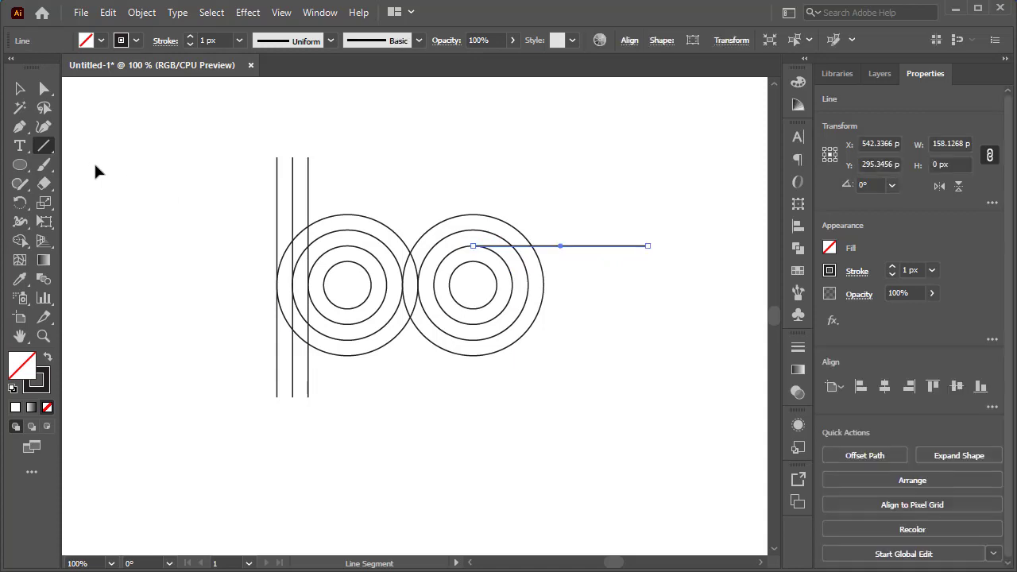
click(20, 89)
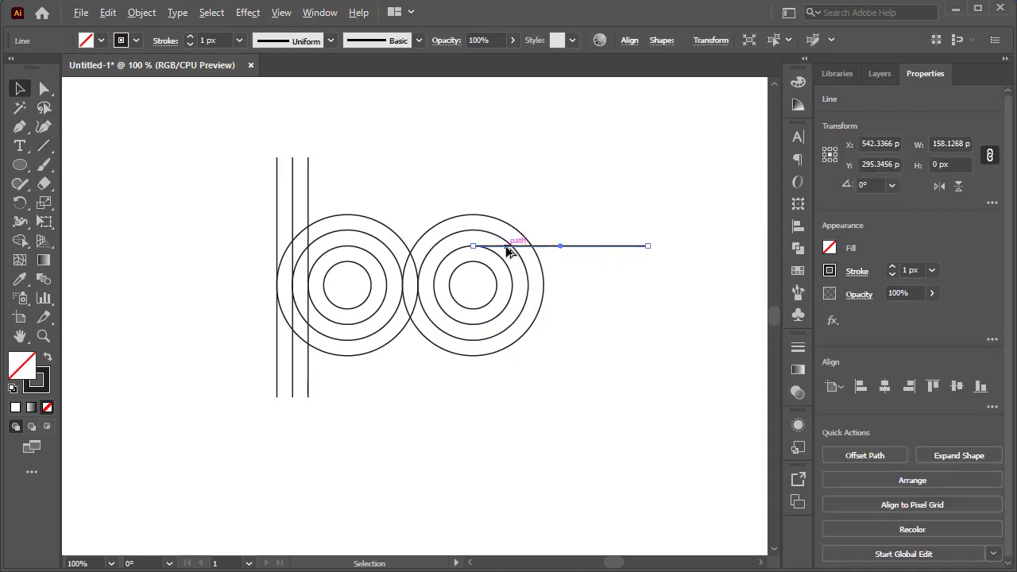
drag(509, 250, 506, 289)
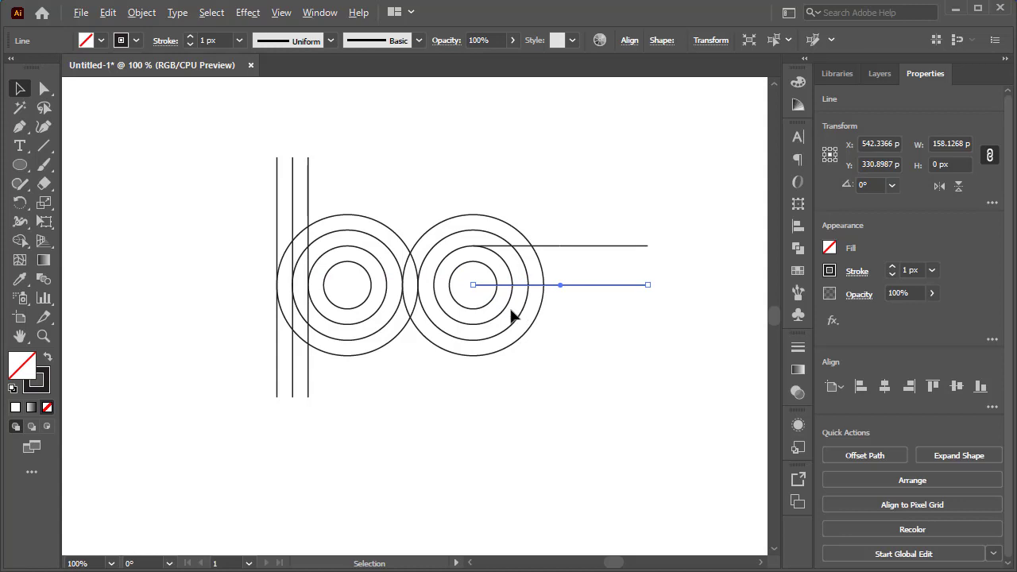
click(404, 386)
Step: Paste a copy of the left set's innermost circle in front, shrink it about its centre, and duplicate it into the centre of the right set
click(374, 301)
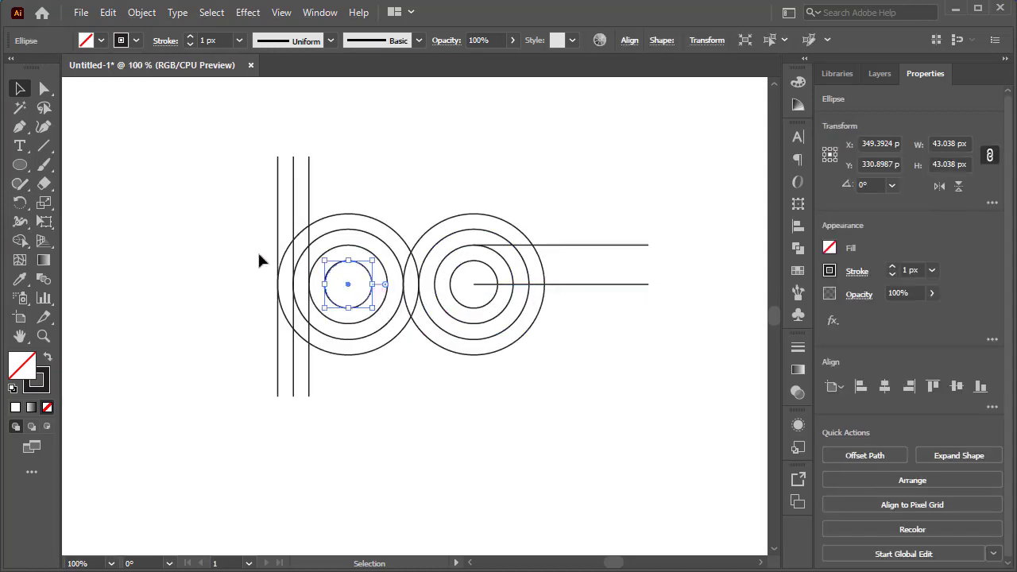
click(107, 13)
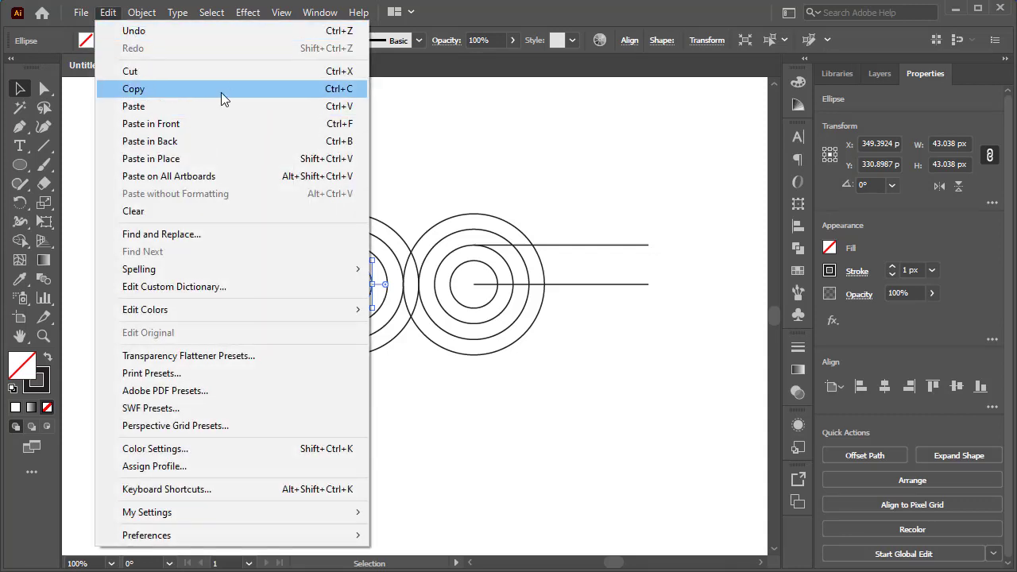
click(221, 93)
click(108, 13)
click(196, 125)
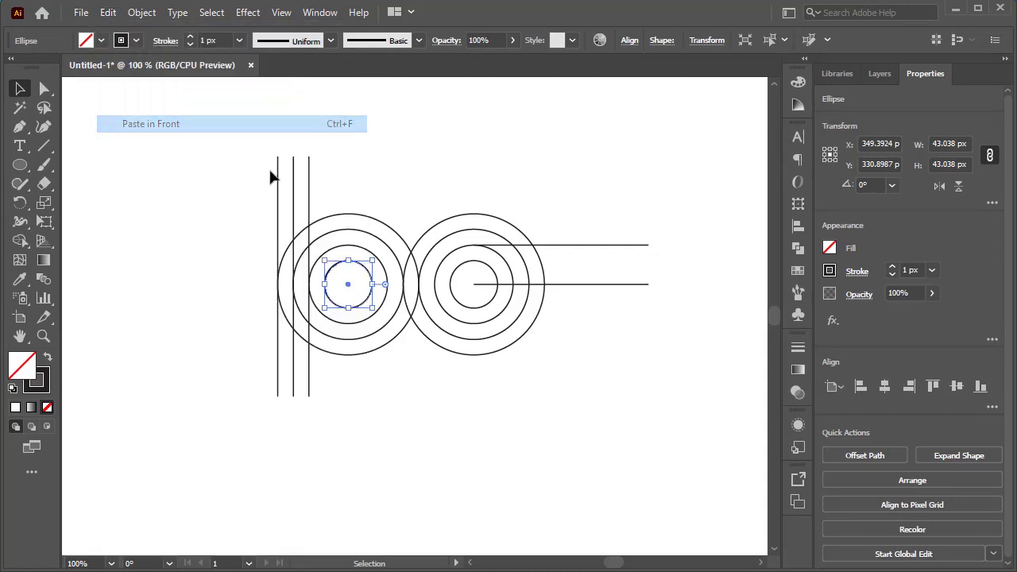
drag(371, 260, 491, 278)
click(563, 265)
Step: Align the lower horizontal line with the top of the right set's smallest circle and duplicate it at that circle's bottom
scroll(488, 290, up, 3)
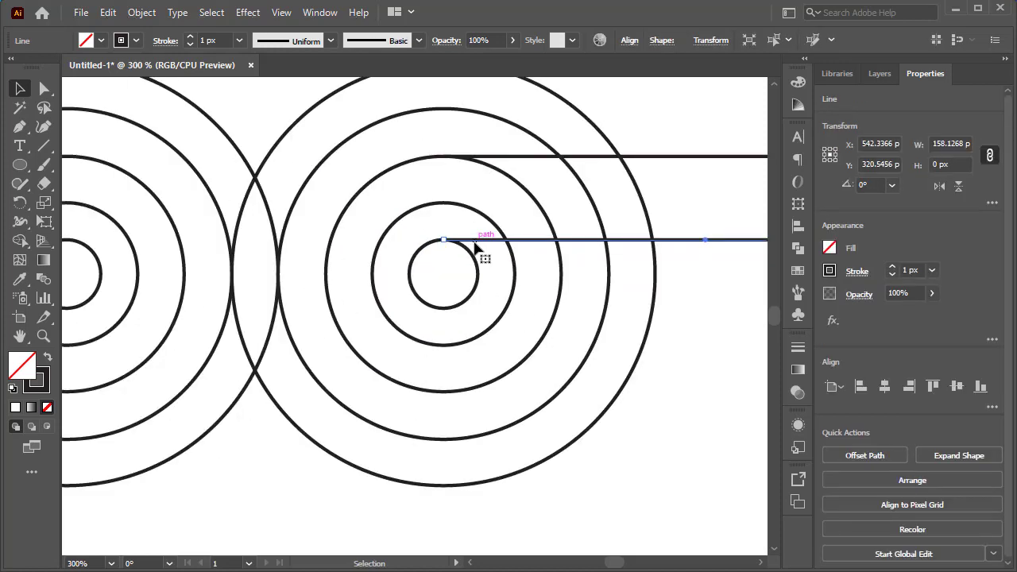
drag(480, 240, 480, 310)
click(488, 277)
scroll(490, 277, down, 2)
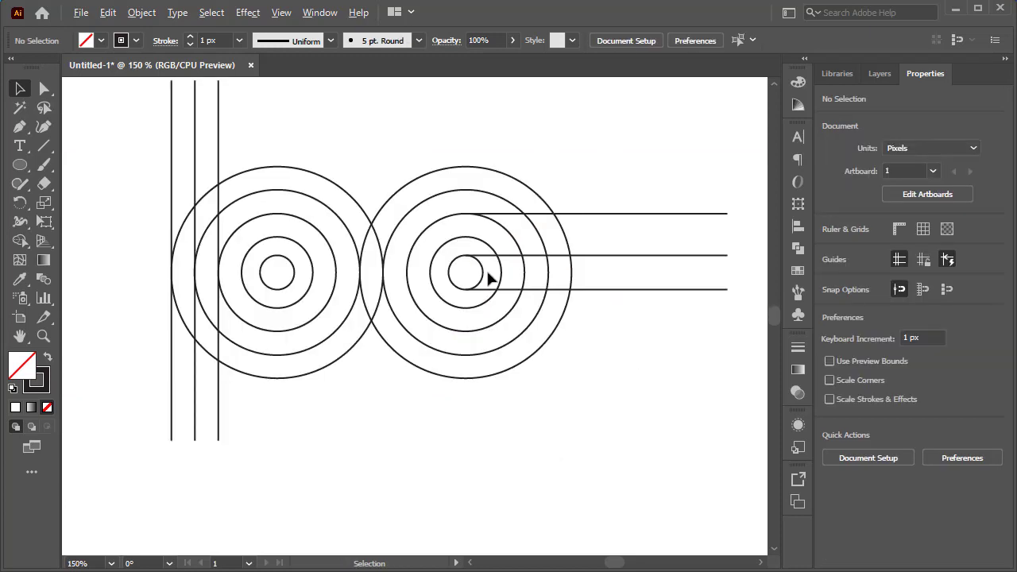
scroll(489, 277, down, 1)
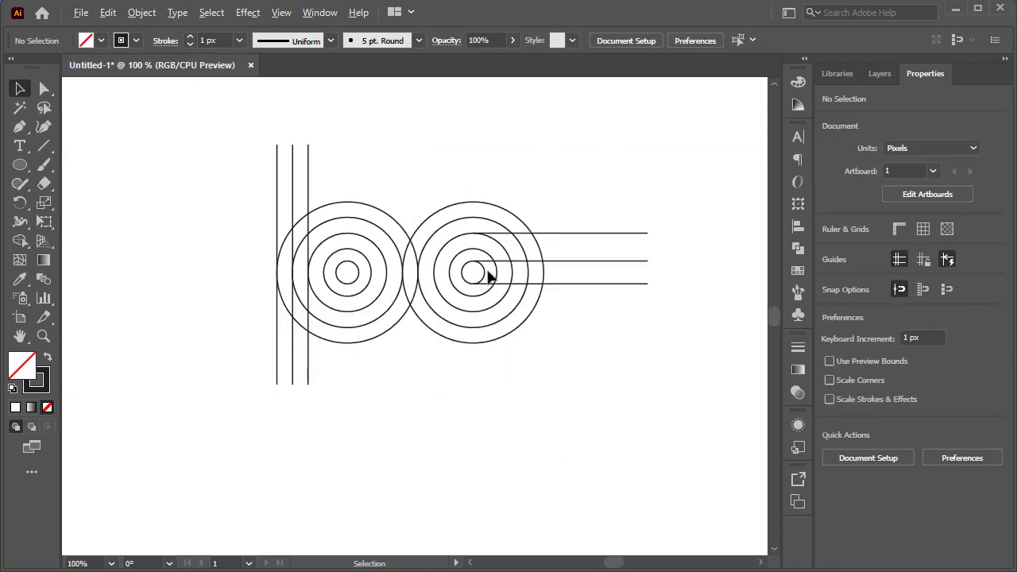
Step: Draw a horizontal line about 53 px long leftward from the middle vertical line and move it level with the top of the outermost circles
click(43, 145)
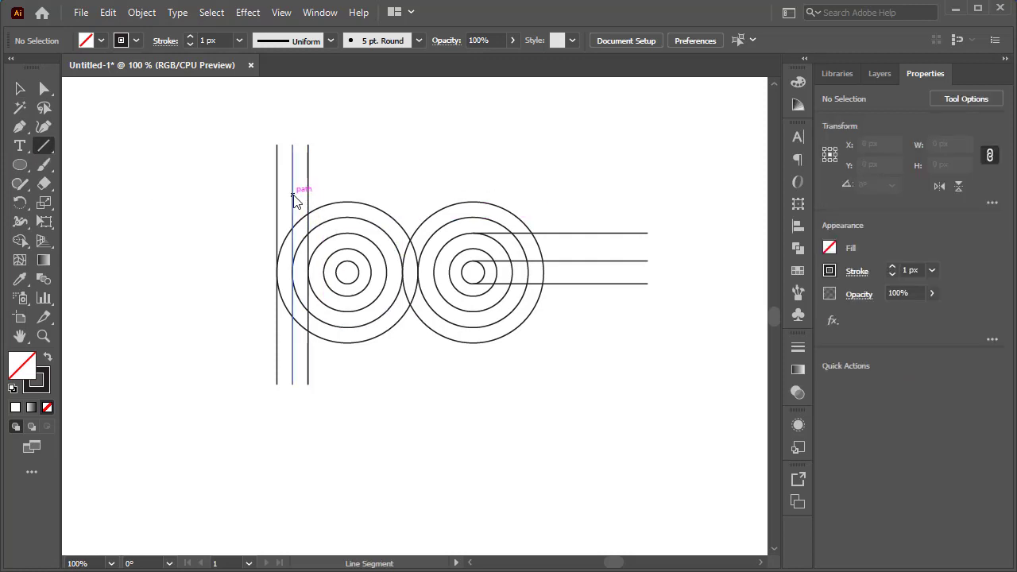
mouse_move(293, 193)
mouse_down()
mouse_move(321, 197)
mouse_move(234, 194)
mouse_up()
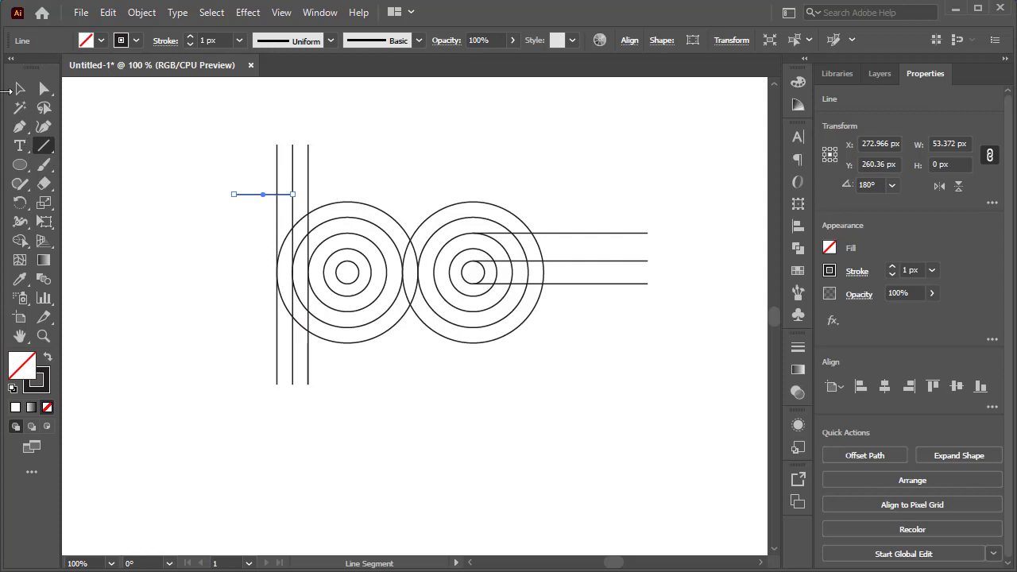
click(20, 89)
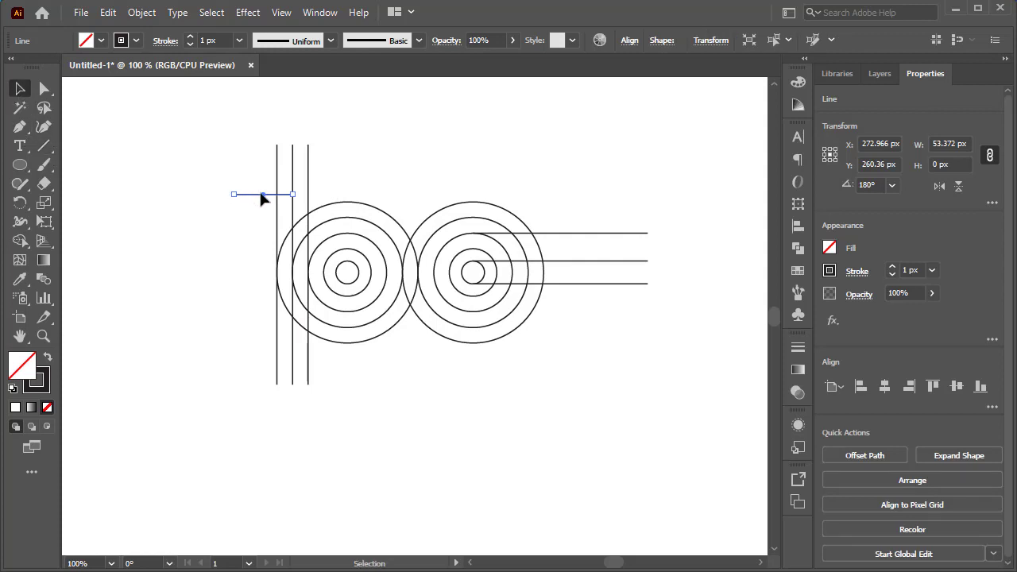
drag(260, 194, 265, 202)
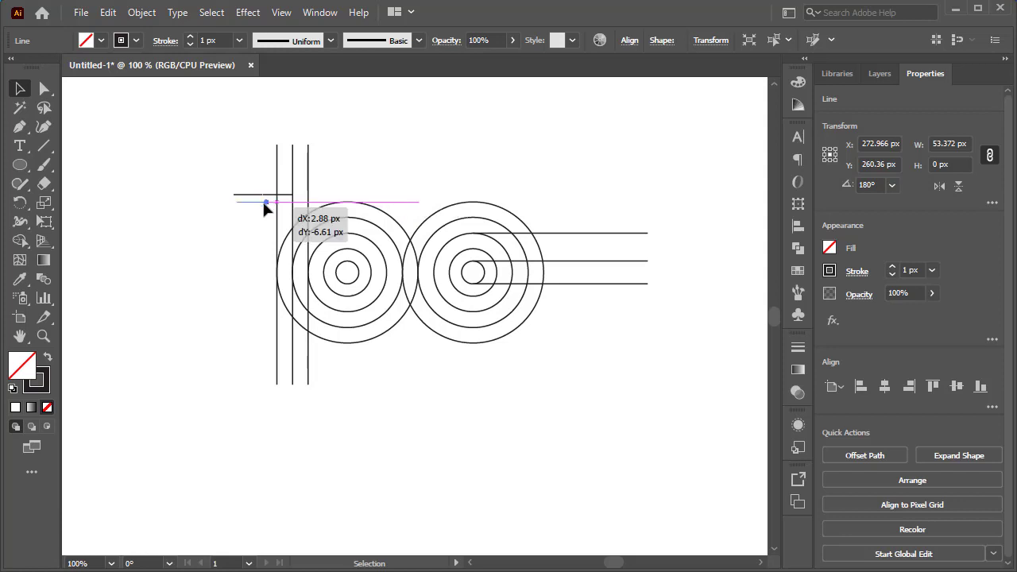
drag(266, 203, 265, 203)
click(439, 136)
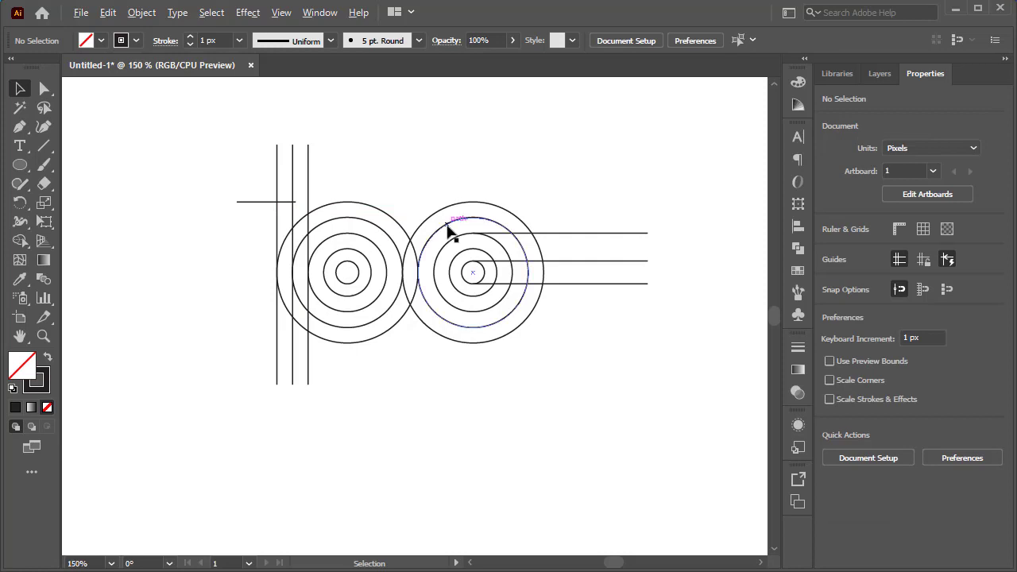
Step: Paste a copy of the right set's outermost circle in front and enlarge it about its centre to about 133 px
scroll(449, 231, up, 2)
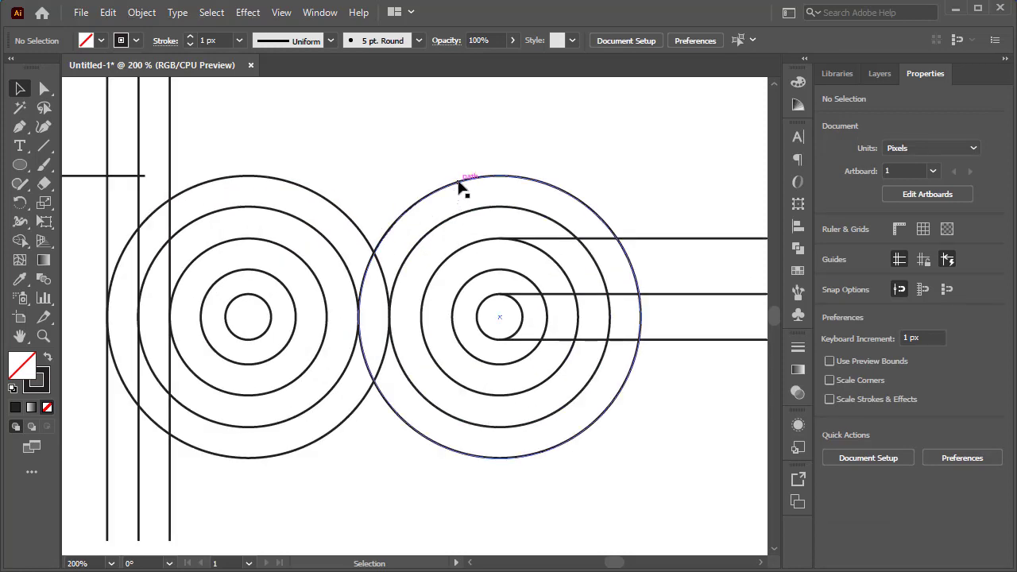
click(459, 185)
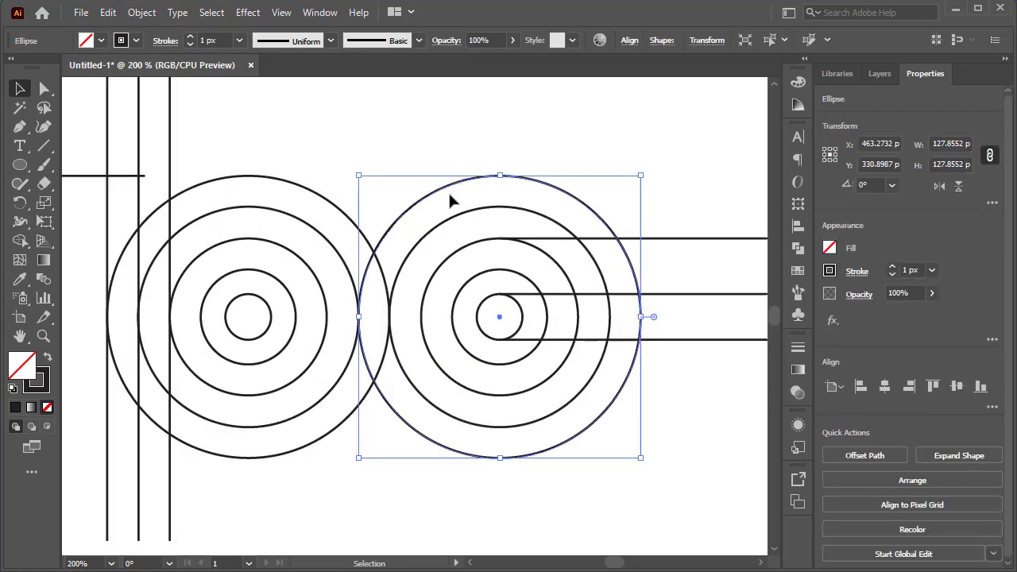
click(84, 13)
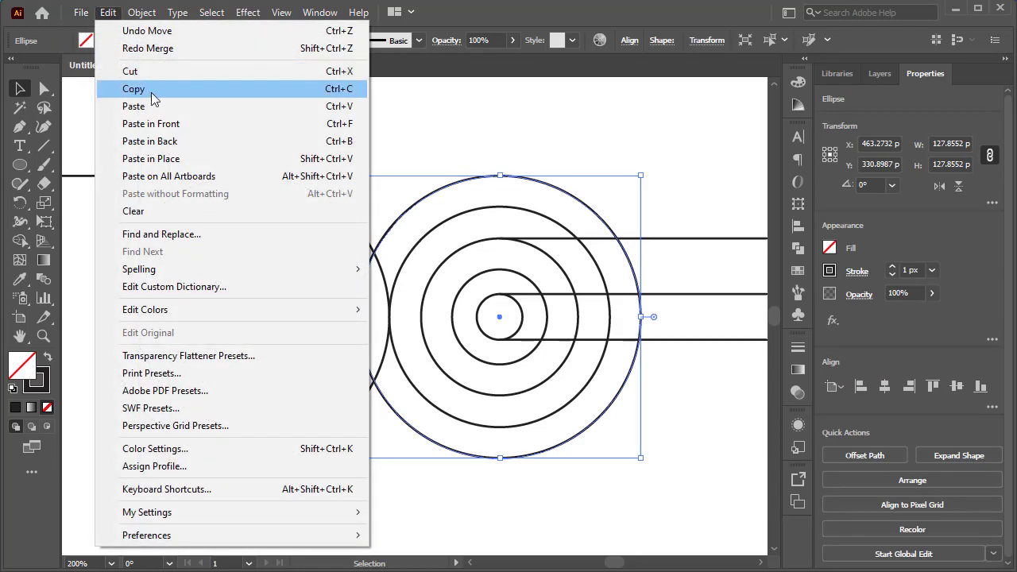
click(136, 87)
click(108, 13)
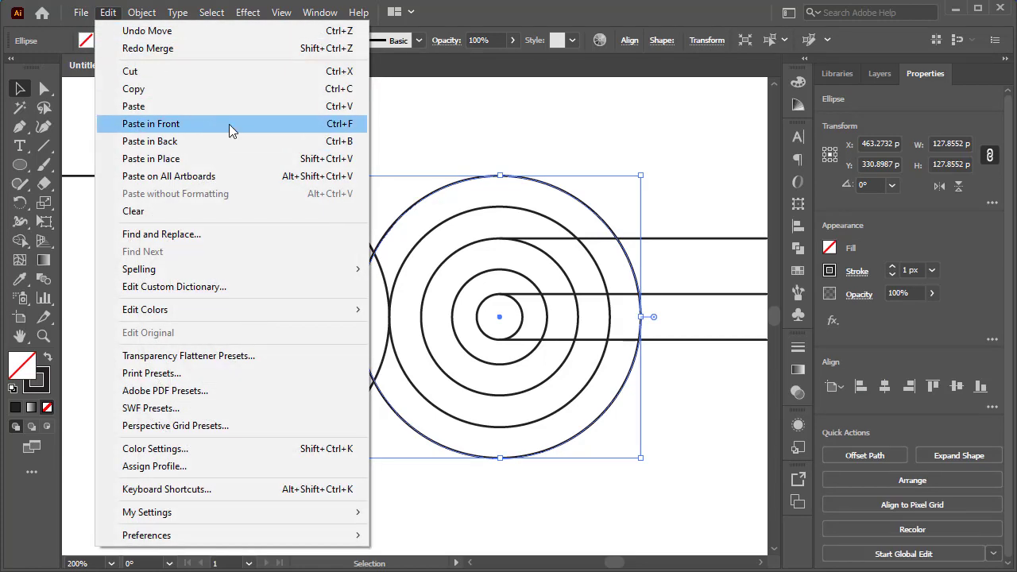
click(230, 127)
drag(641, 175, 649, 171)
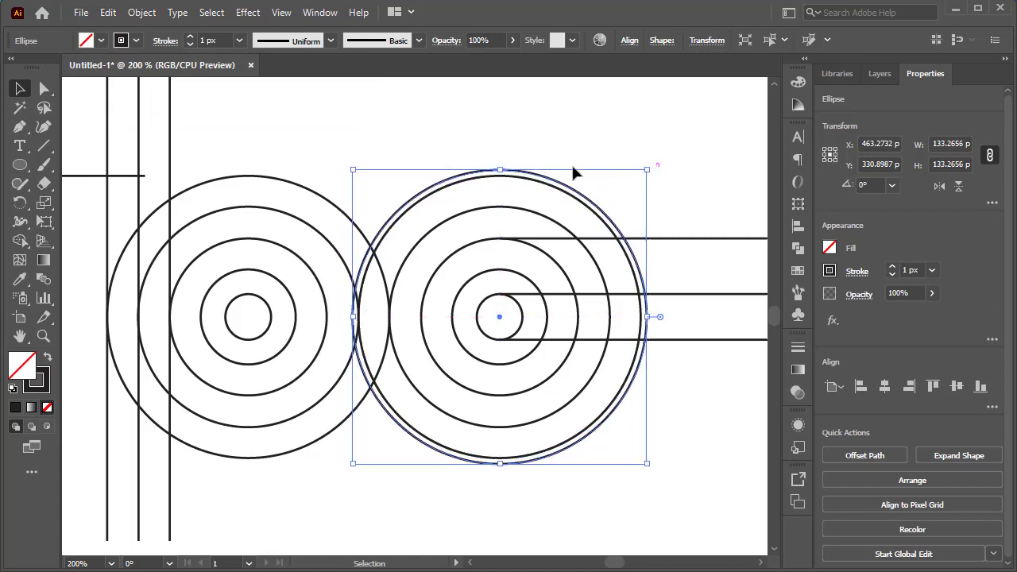
click(529, 139)
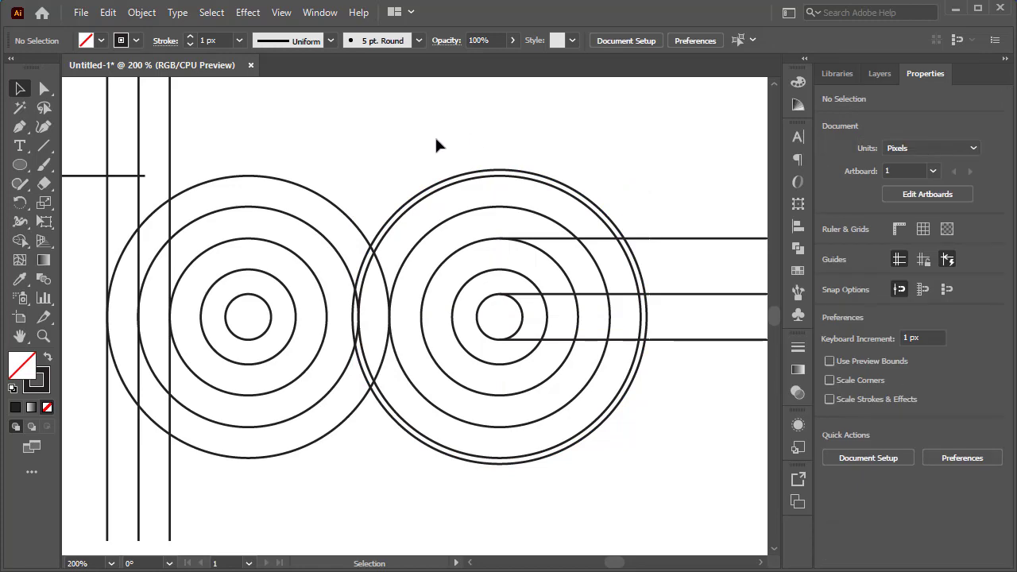
Step: Paste a copy of the left set's outermost circle in front and enlarge it about its centre to about 133 px
click(332, 205)
click(108, 12)
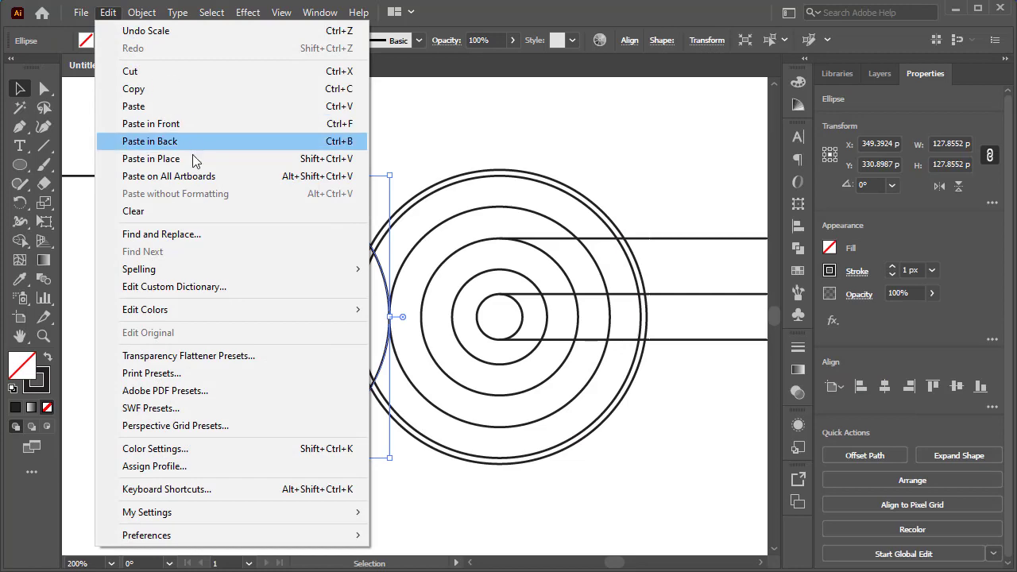
click(164, 90)
click(108, 12)
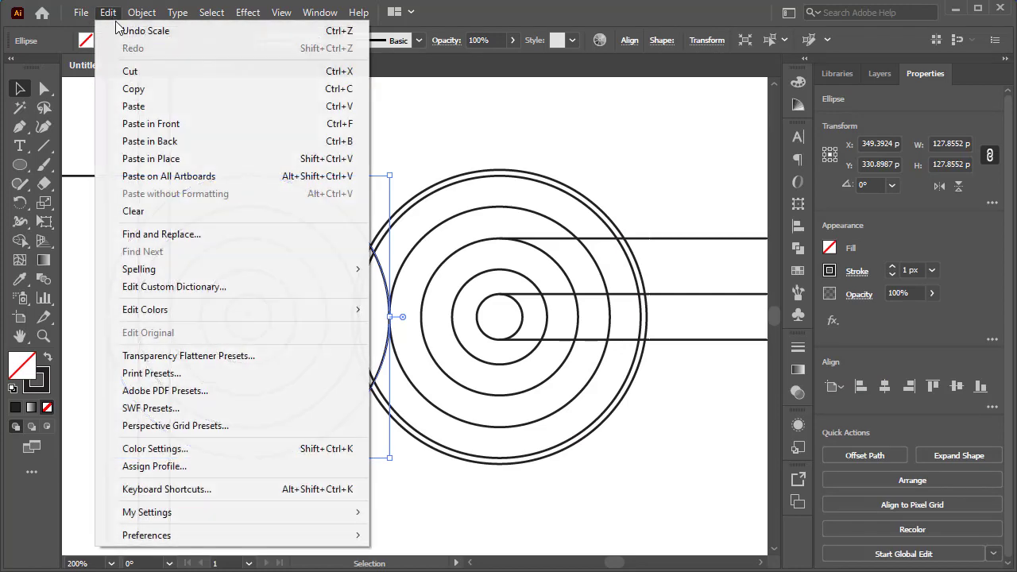
click(273, 129)
drag(390, 170, 399, 169)
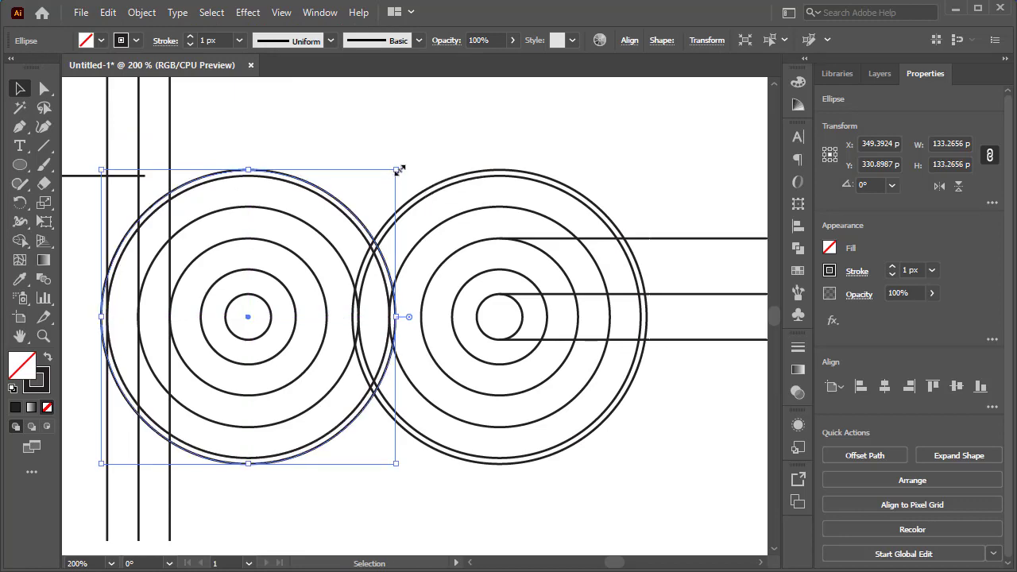
Step: With Shape Builder and a black fill, merge the left stem, the left circles' lower band and the right circles' upper band into one shape
click(446, 136)
scroll(552, 132, down, 1)
drag(597, 125, 151, 463)
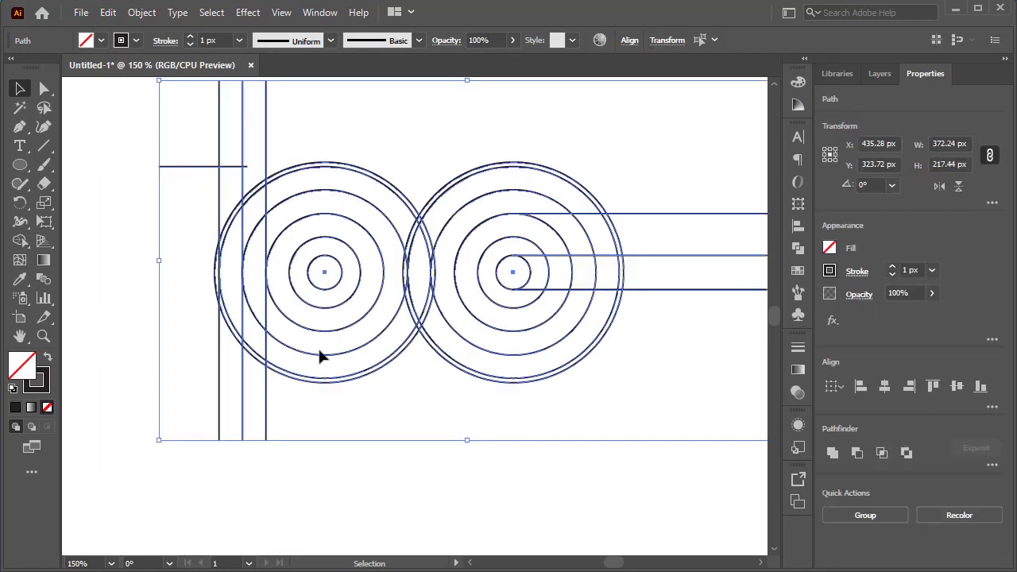
click(20, 241)
click(100, 41)
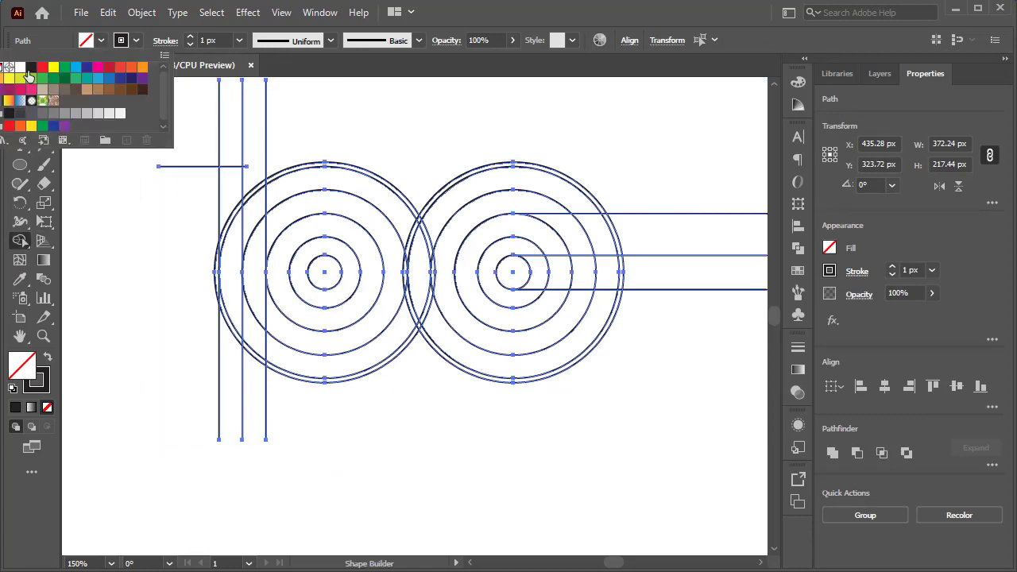
click(30, 70)
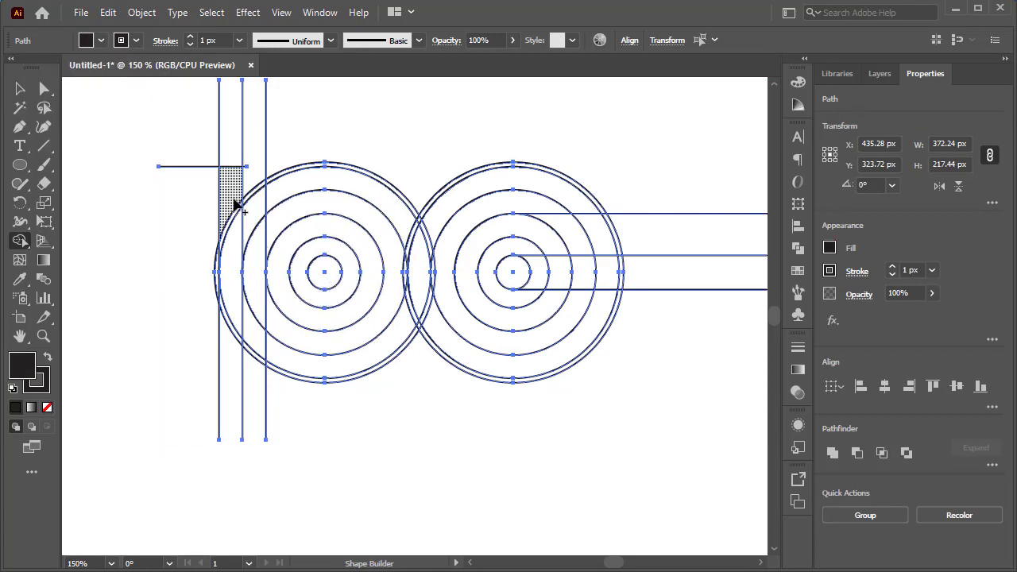
mouse_move(237, 205)
mouse_down()
mouse_move(231, 302)
mouse_move(251, 333)
mouse_move(336, 360)
mouse_move(387, 335)
mouse_up()
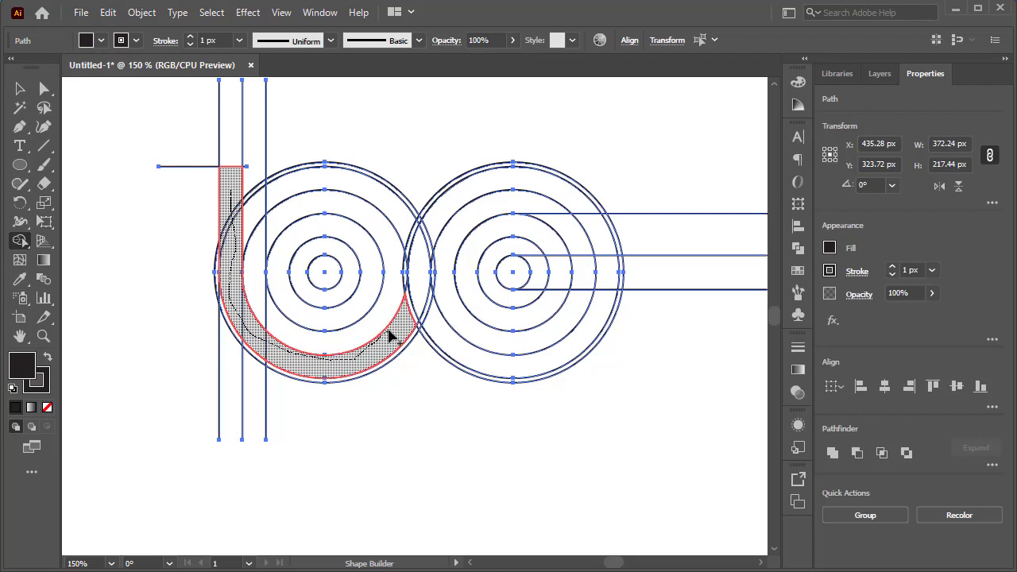
mouse_move(402, 309)
mouse_down()
mouse_move(435, 224)
mouse_move(531, 230)
mouse_up()
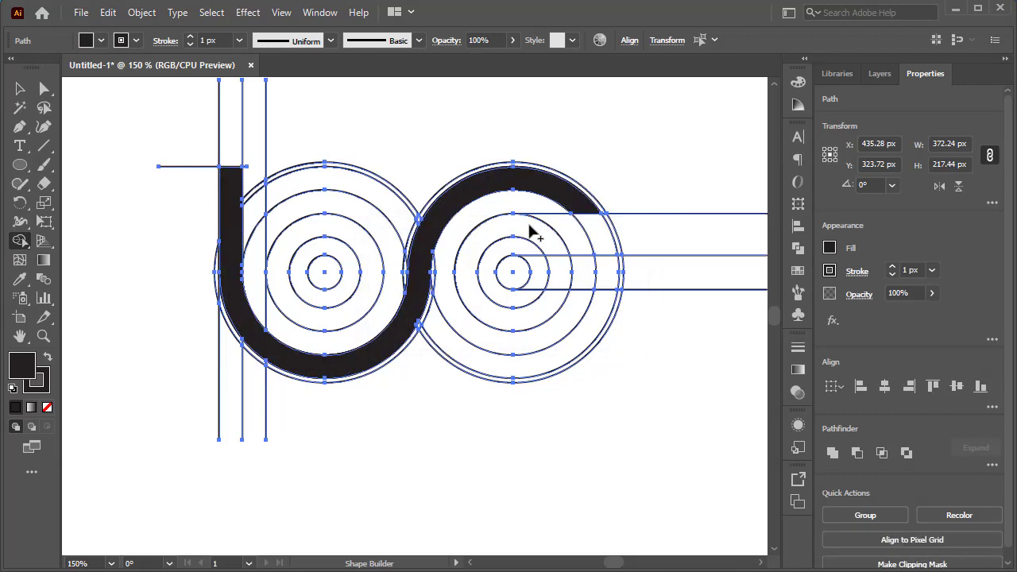
Step: Fill the right circles' remaining G regions and the left circles' upper arc and inner rings black with Shape Builder
mouse_move(589, 205)
mouse_down()
mouse_move(609, 268)
mouse_move(598, 328)
mouse_up()
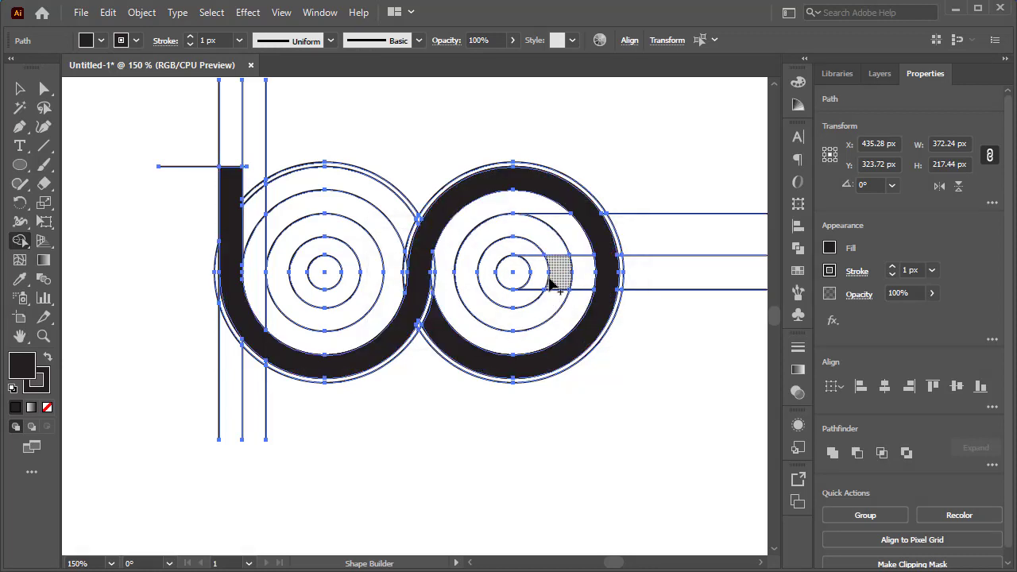
drag(595, 233, 517, 245)
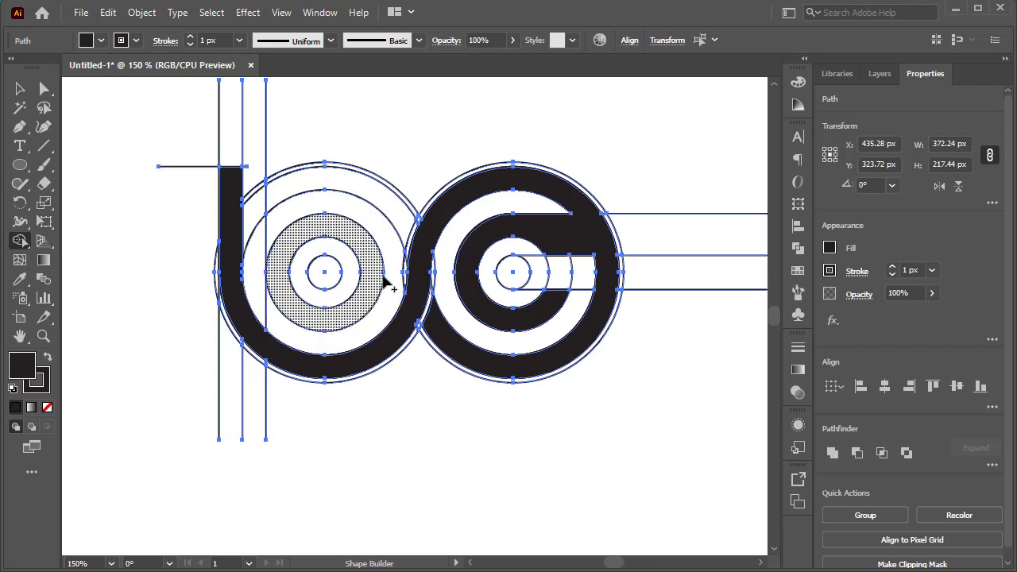
drag(389, 205, 362, 200)
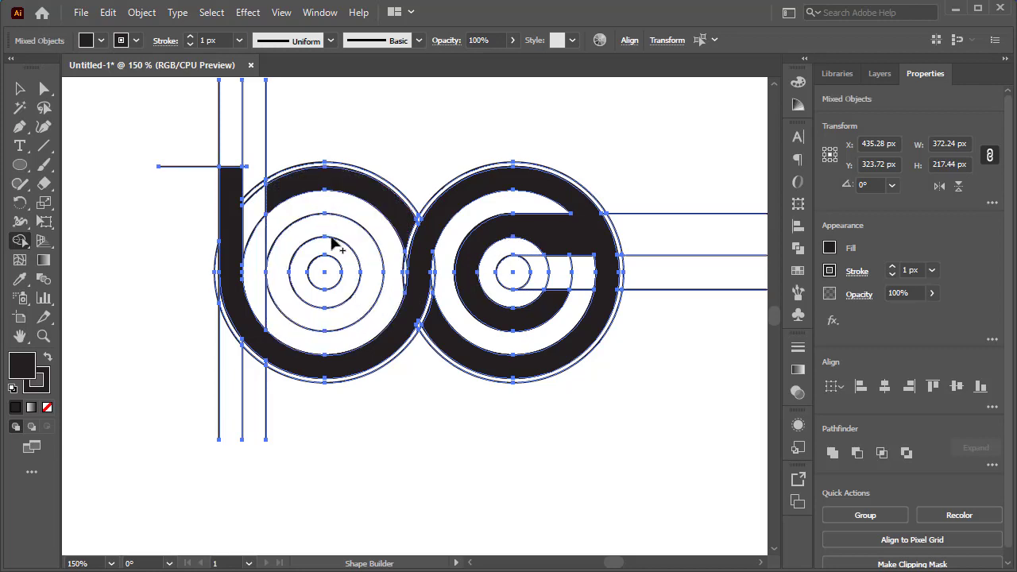
drag(338, 234, 362, 267)
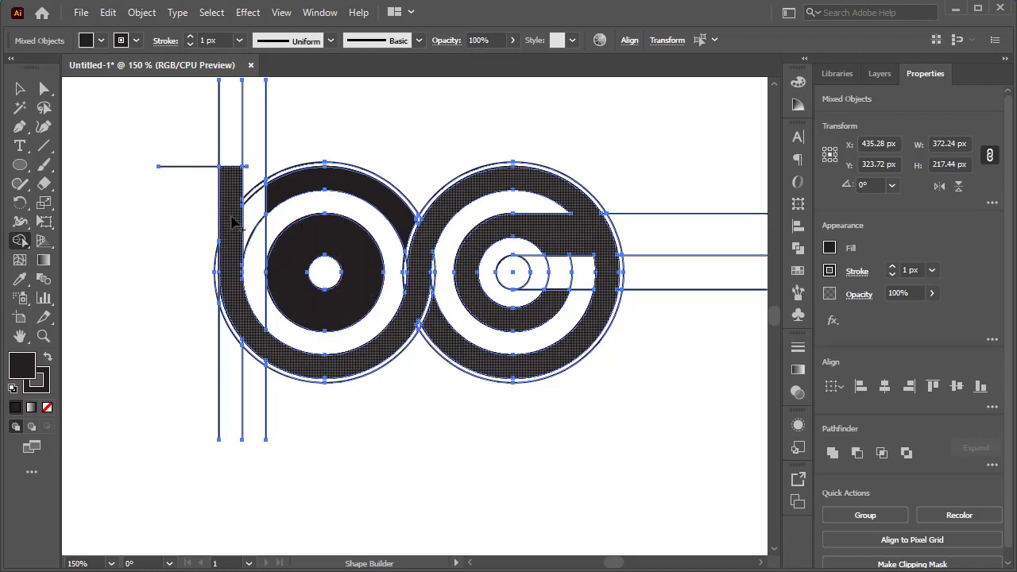
Step: Select all black-filled shapes with the Magic Wand and place a copy below the construction drawing
click(20, 89)
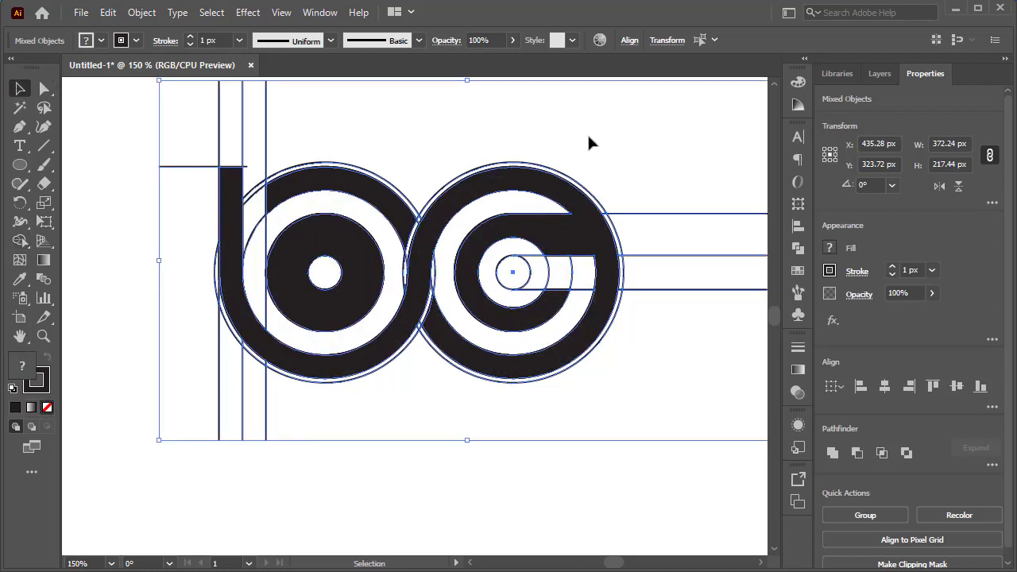
key(ctrl+minus)
key(ctrl+minus)
drag(720, 132, 613, 171)
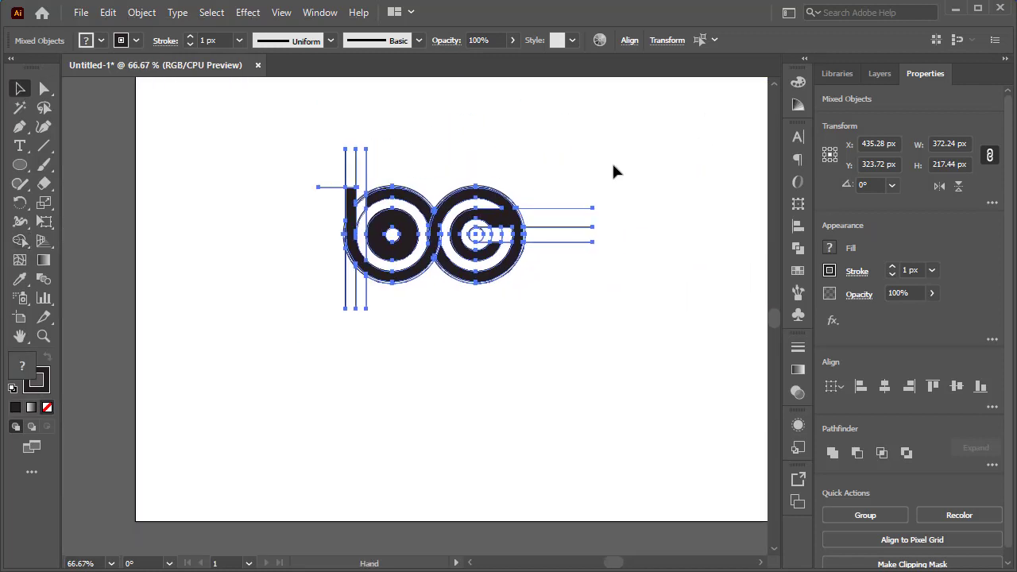
click(20, 109)
key(v)
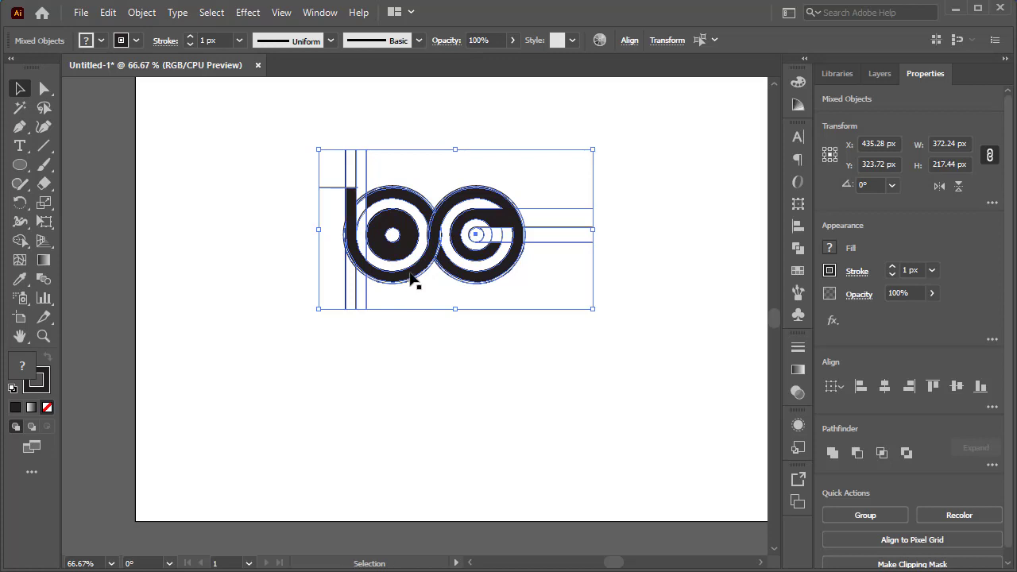
click(457, 161)
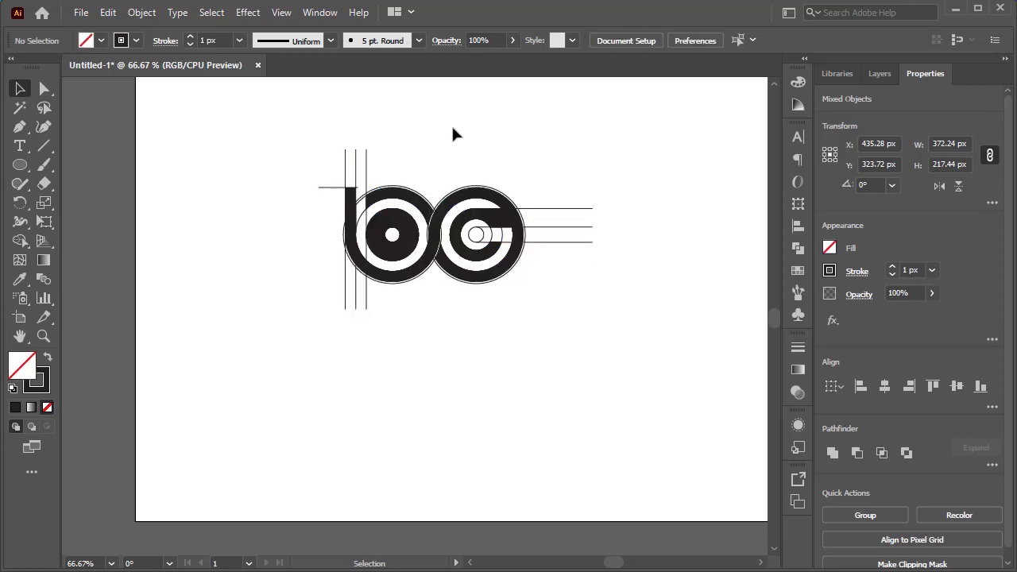
click(19, 108)
click(401, 246)
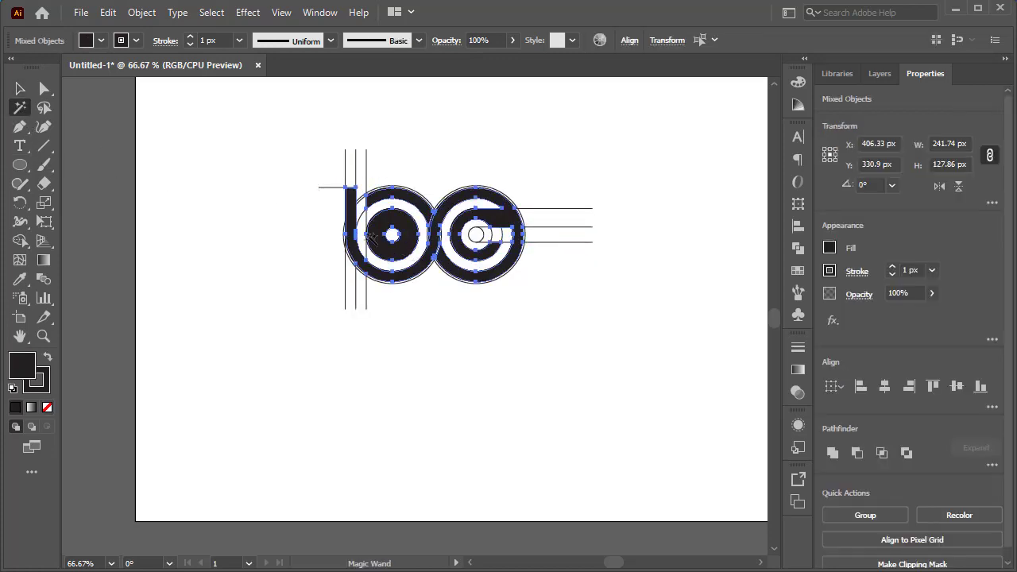
click(19, 89)
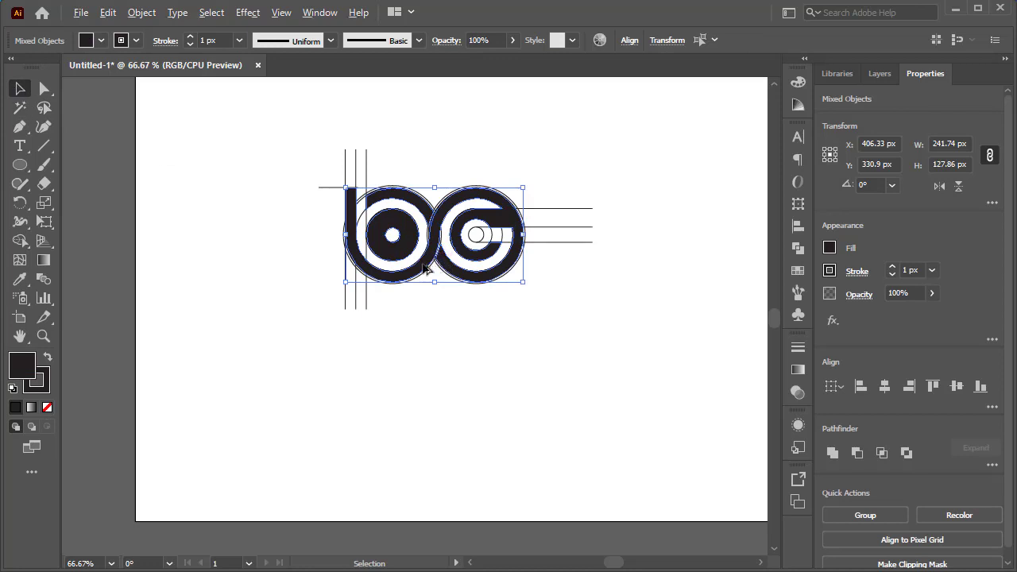
drag(425, 268, 426, 417)
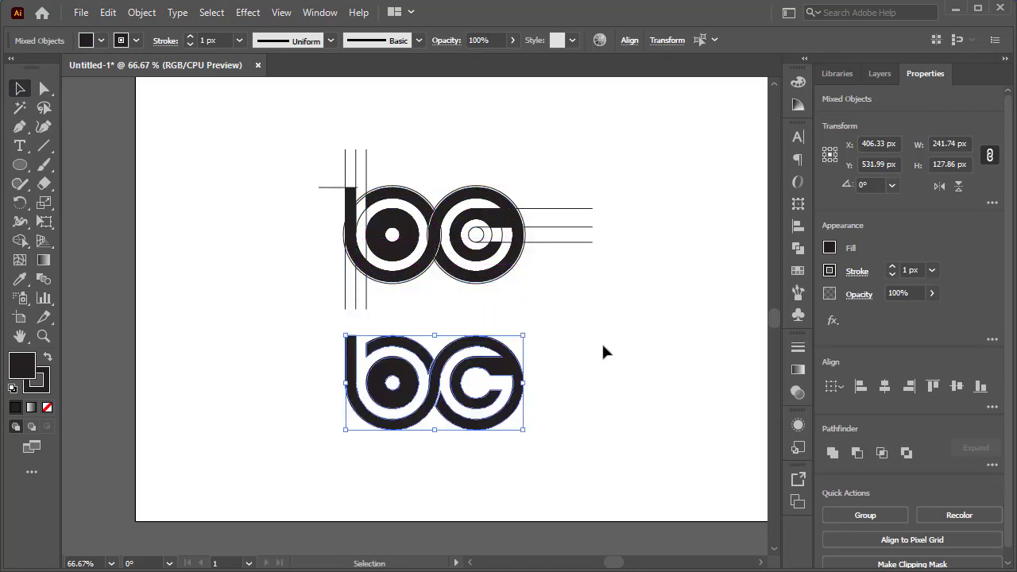
click(607, 348)
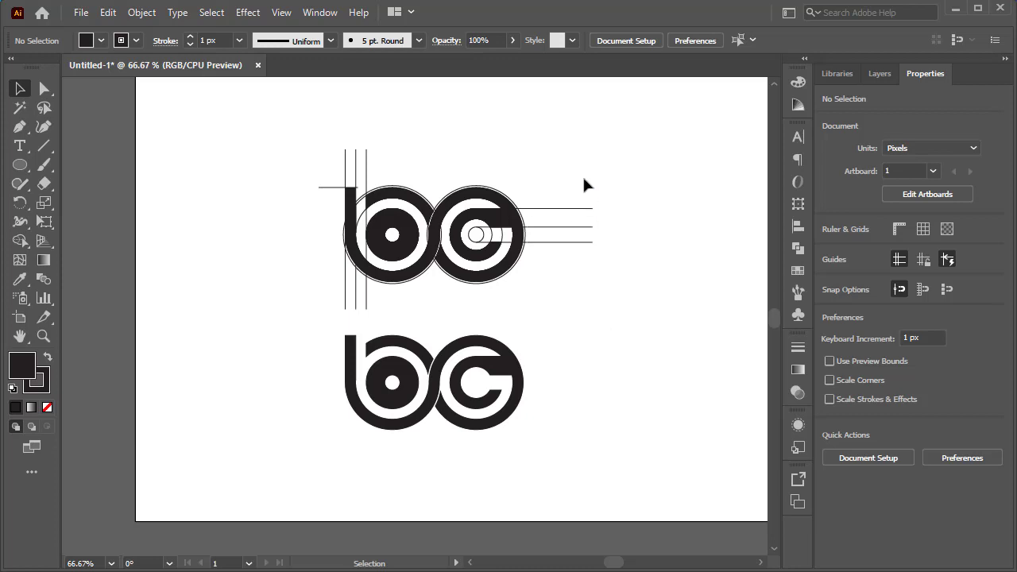
Step: Undo the logo copy placed below the construction drawing
drag(595, 151, 237, 274)
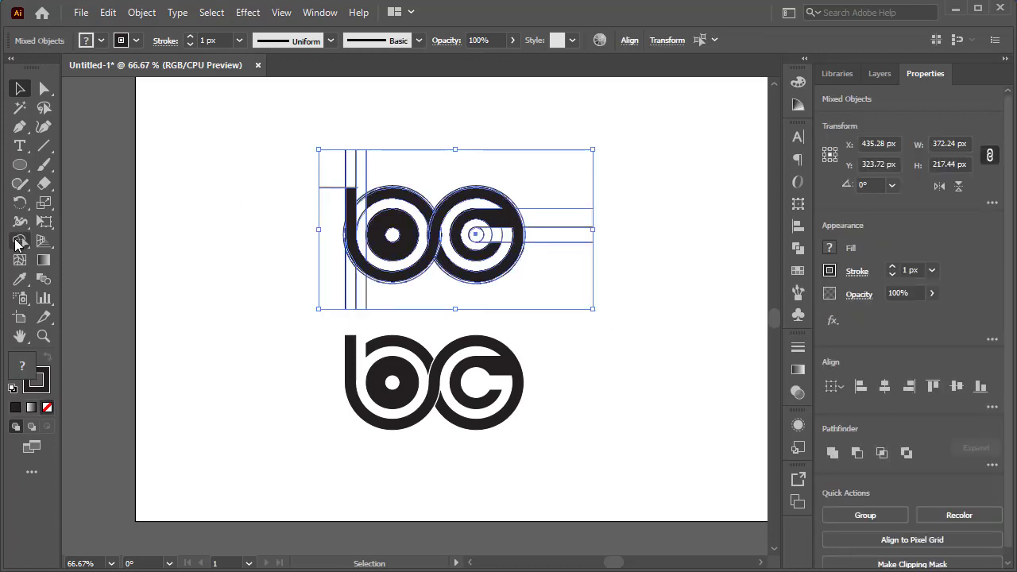
click(632, 332)
key(ctrl+z)
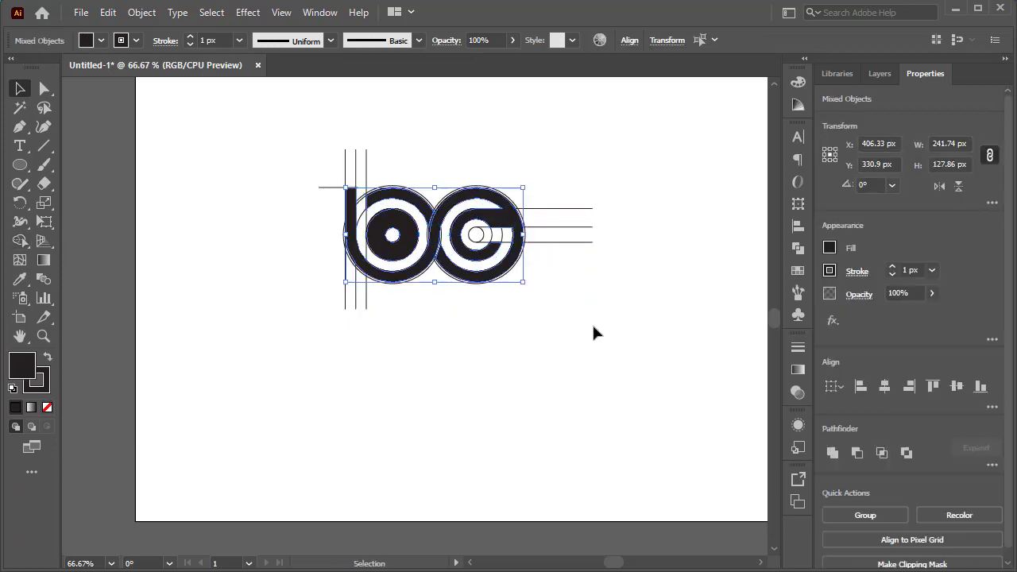
Step: Merge the ring around the right set's smallest circle into the black G using Shape Builder with a black fill
click(562, 304)
drag(554, 161, 239, 357)
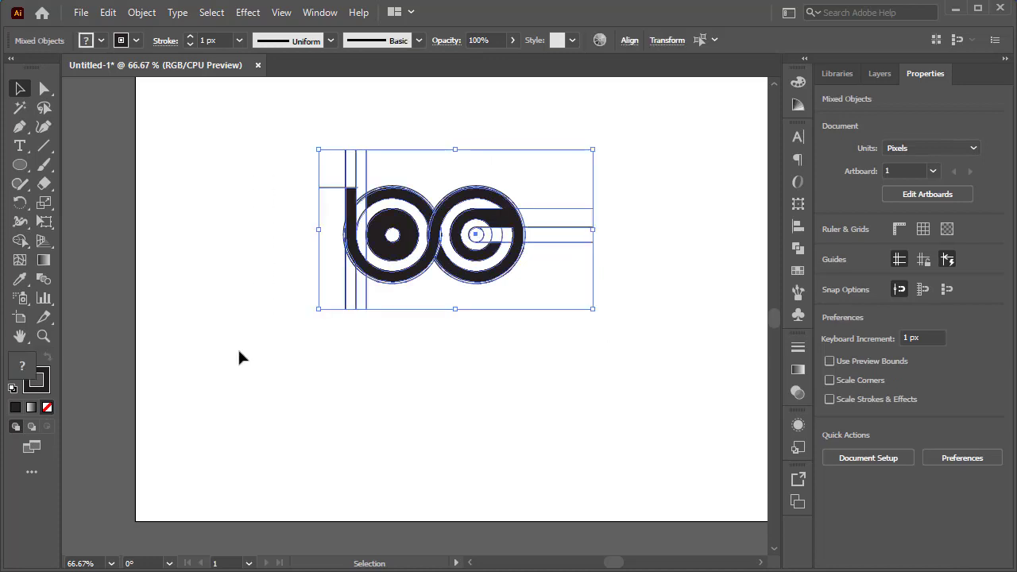
click(101, 40)
click(27, 68)
scroll(500, 228, up, 2)
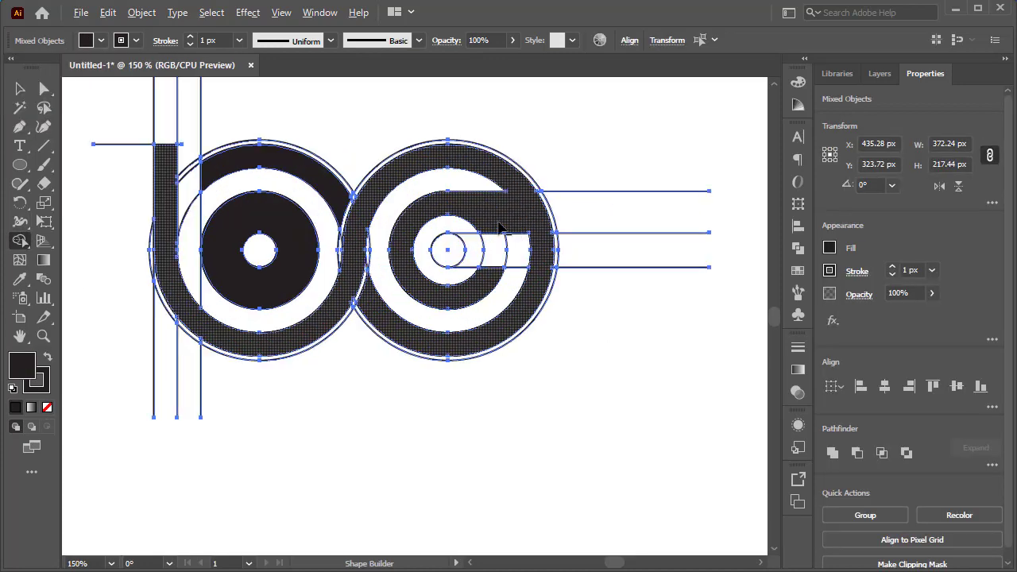
mouse_move(475, 283)
mouse_down()
mouse_move(454, 274)
mouse_move(448, 285)
mouse_move(453, 340)
mouse_up()
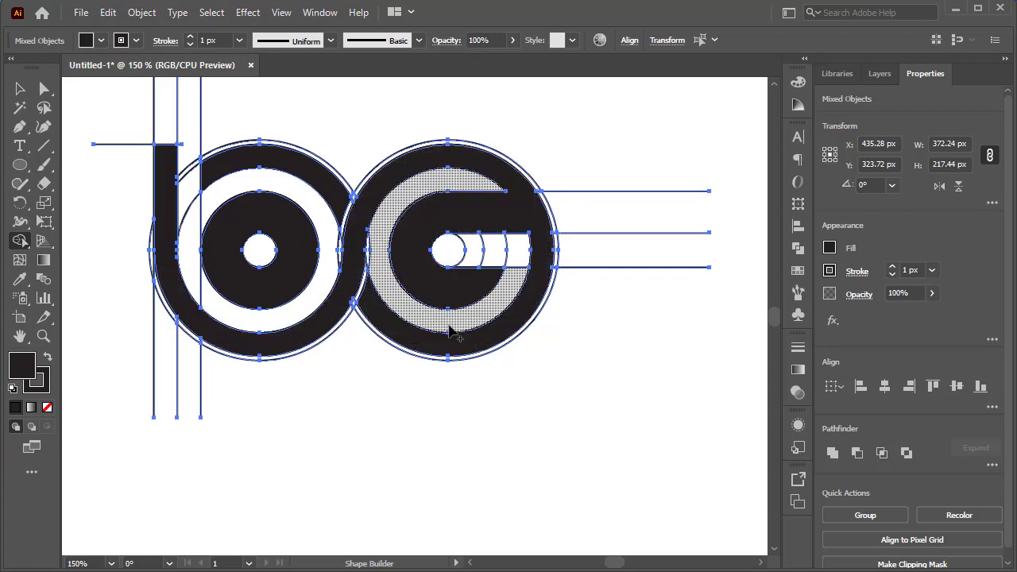
key(v)
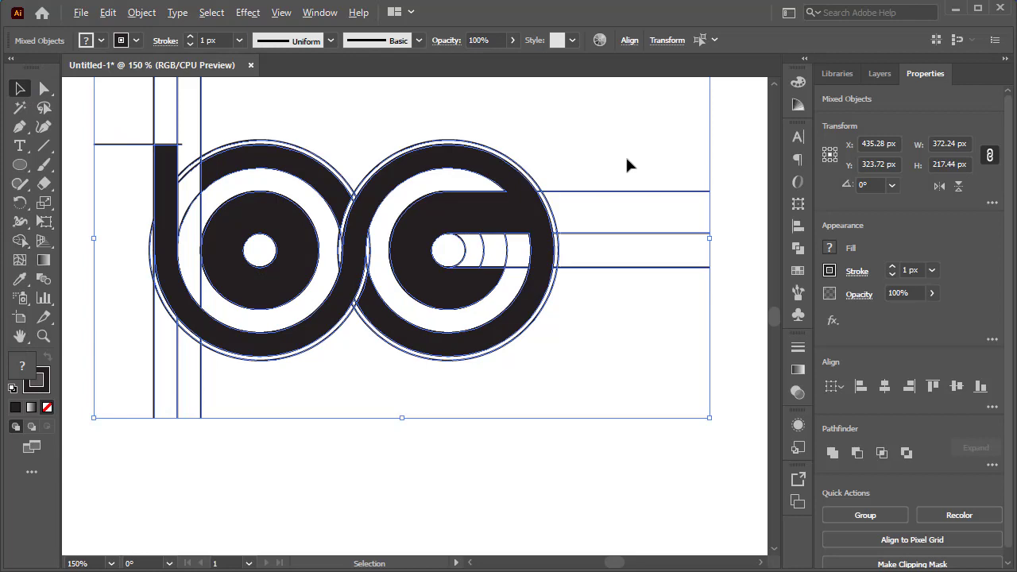
Step: Select the completed black letter shapes by their fill with the Magic Wand and duplicate them beneath the construction drawing
scroll(626, 159, down, 1)
scroll(561, 461, up, 2)
scroll(573, 426, down, 2)
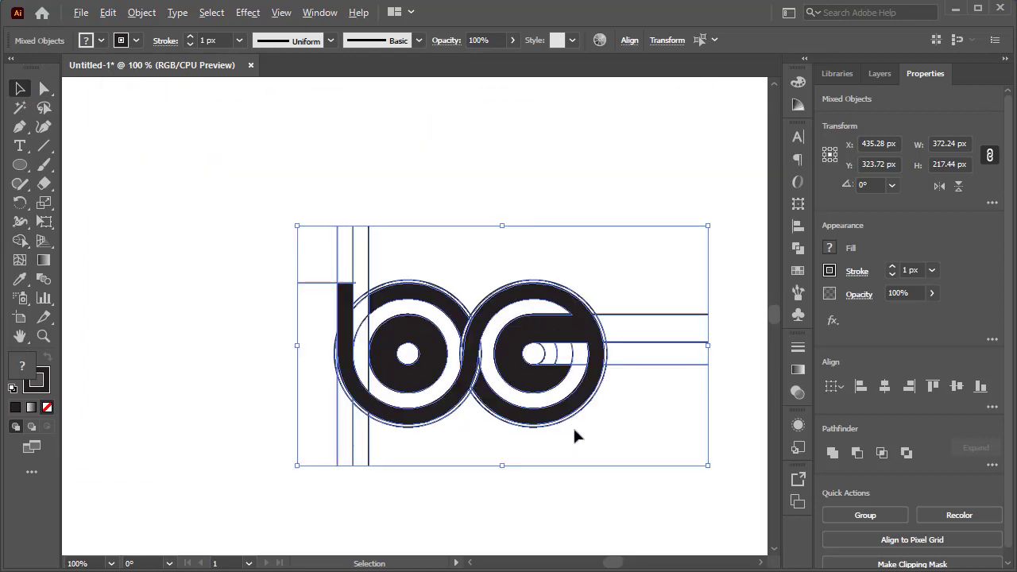
click(598, 496)
scroll(557, 445, down, 1)
click(20, 107)
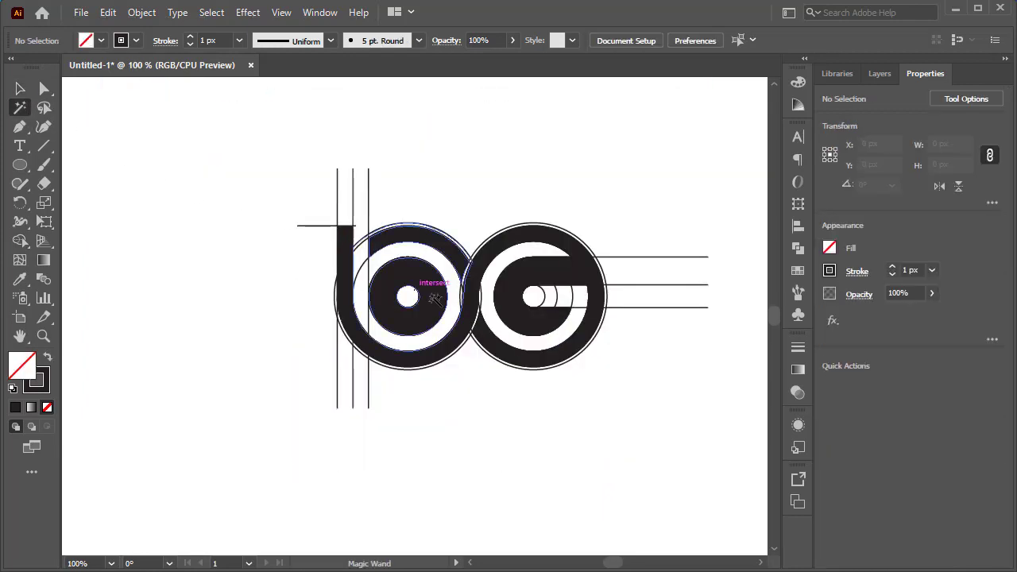
click(436, 299)
scroll(307, 211, down, 2)
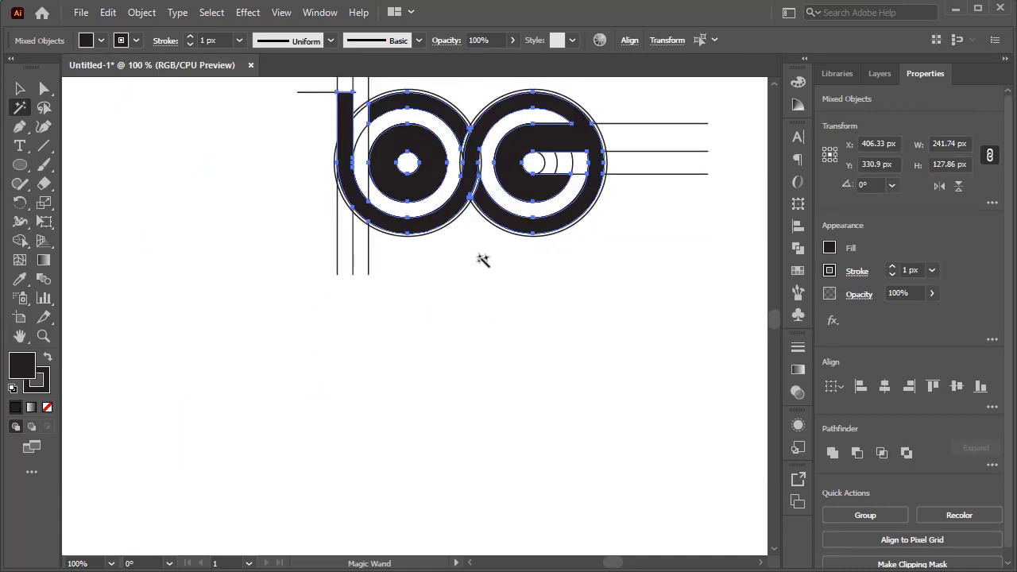
click(20, 88)
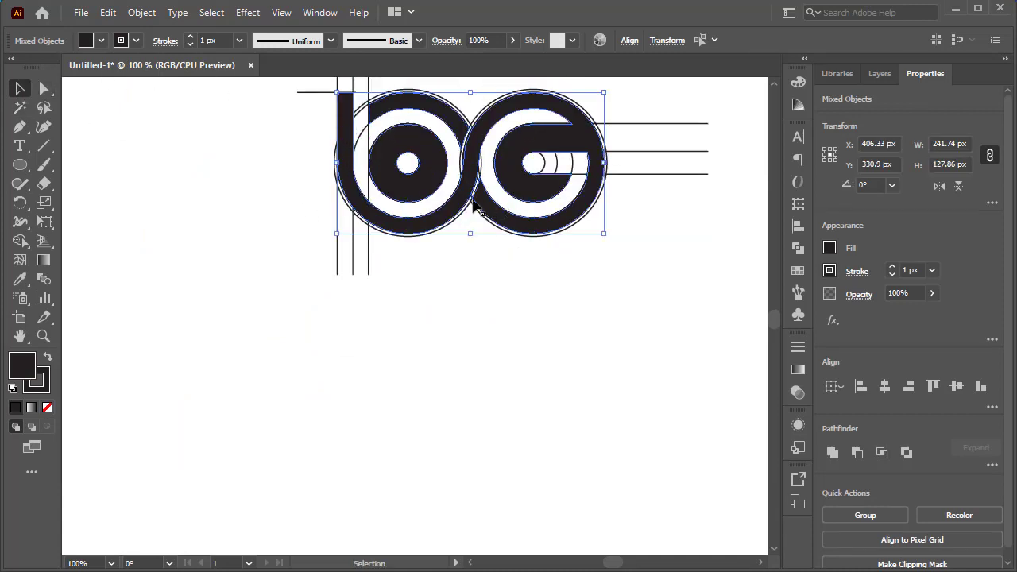
drag(437, 195, 447, 421)
click(653, 294)
scroll(681, 301, down, 1)
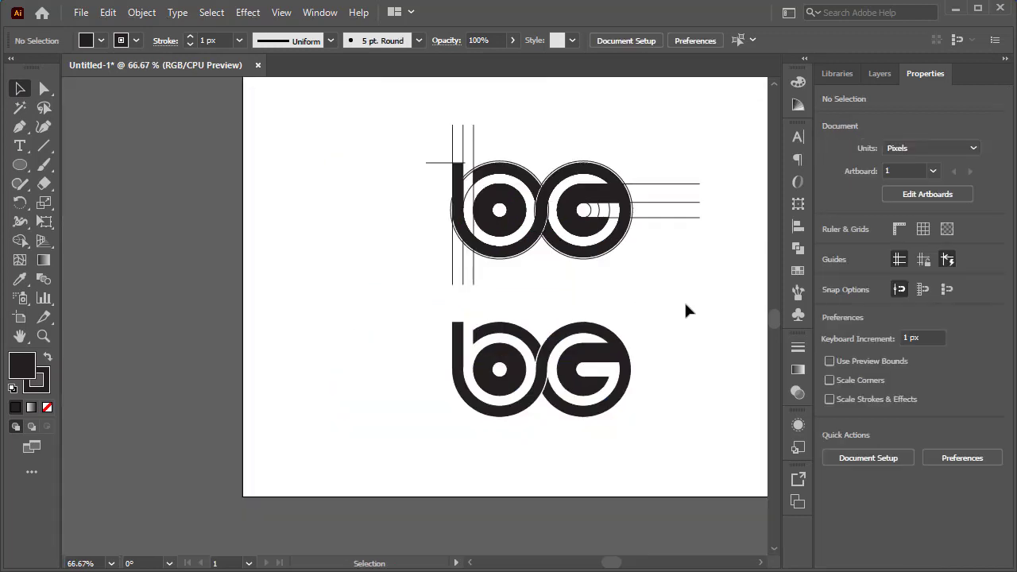
Step: Add the text "BIG GRAPHICS" below the duplicated logo
drag(687, 310, 581, 315)
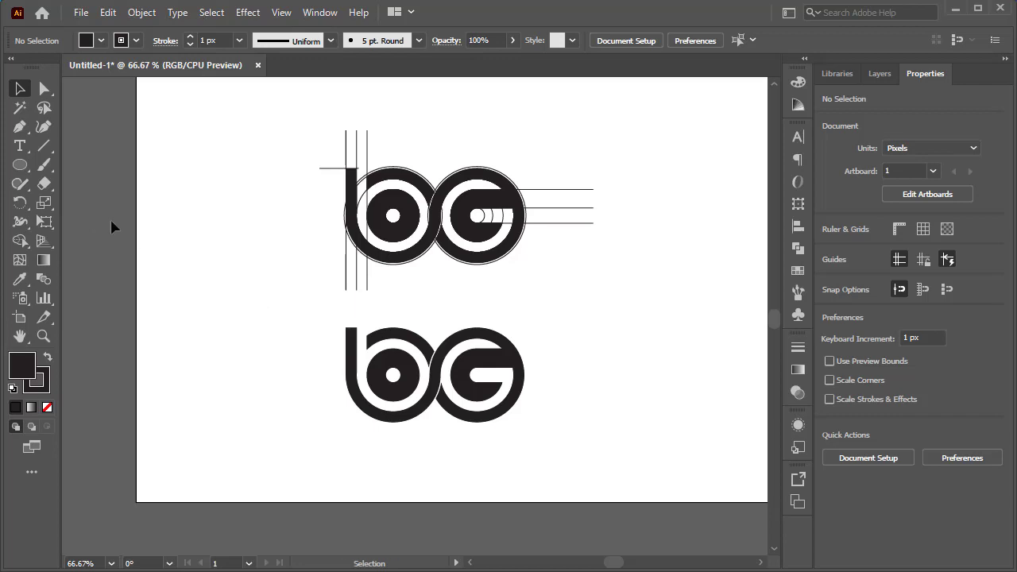
click(29, 144)
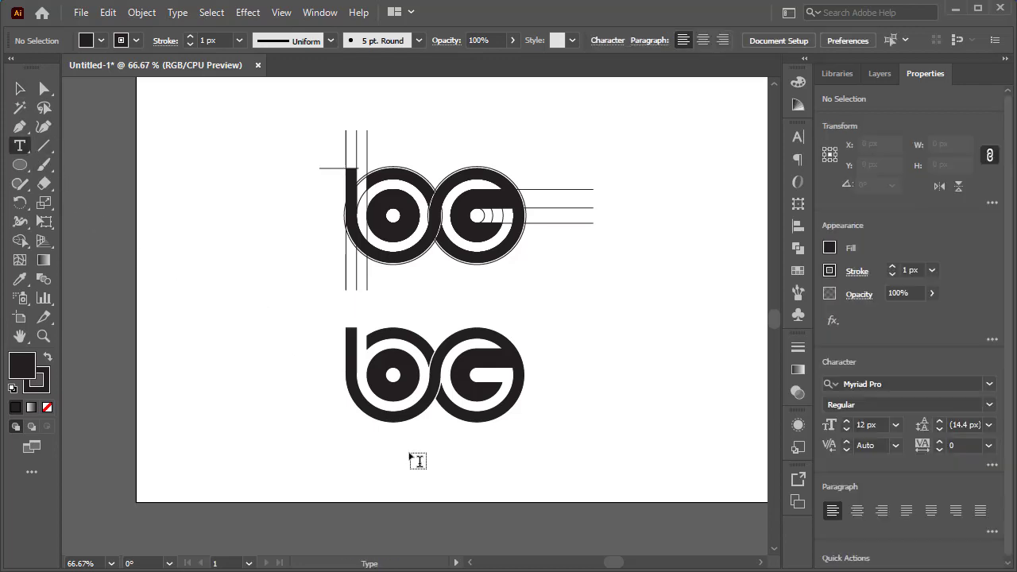
click(390, 441)
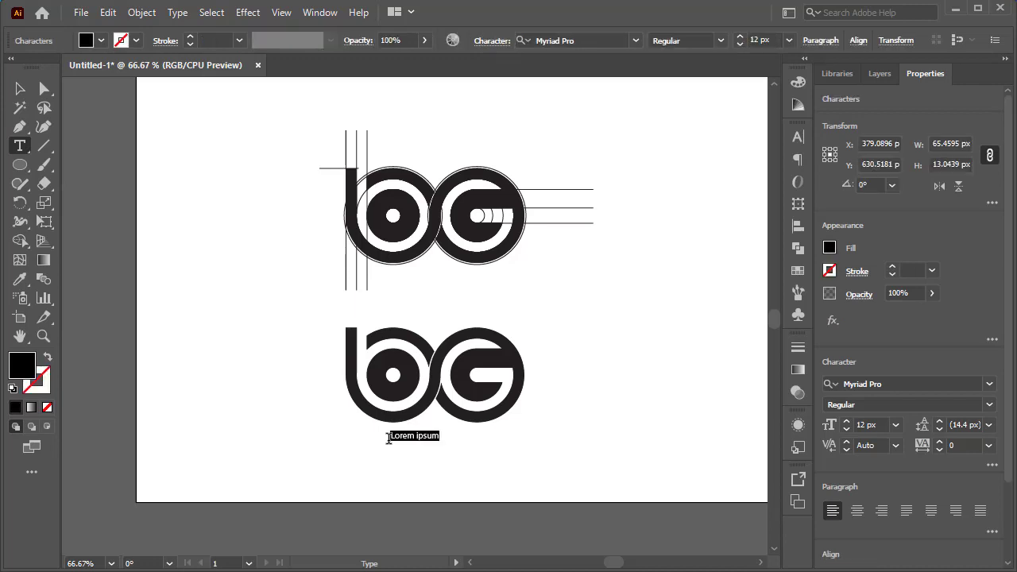
text(B)
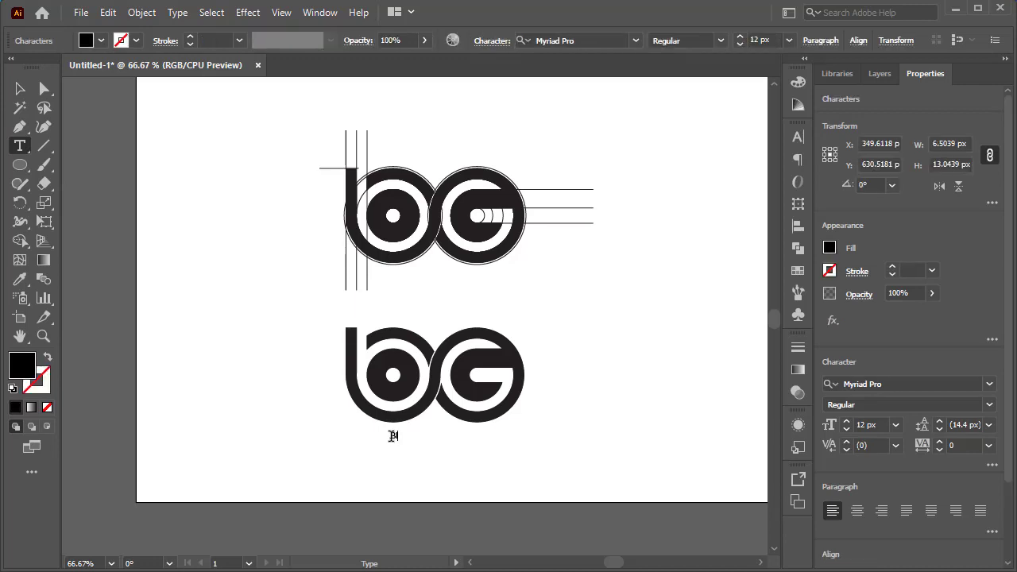
text(IG GRAPHICS)
Step: Set the font size of the whole "BIG GRAPHICS" text to 80 px
key(ctrl+a)
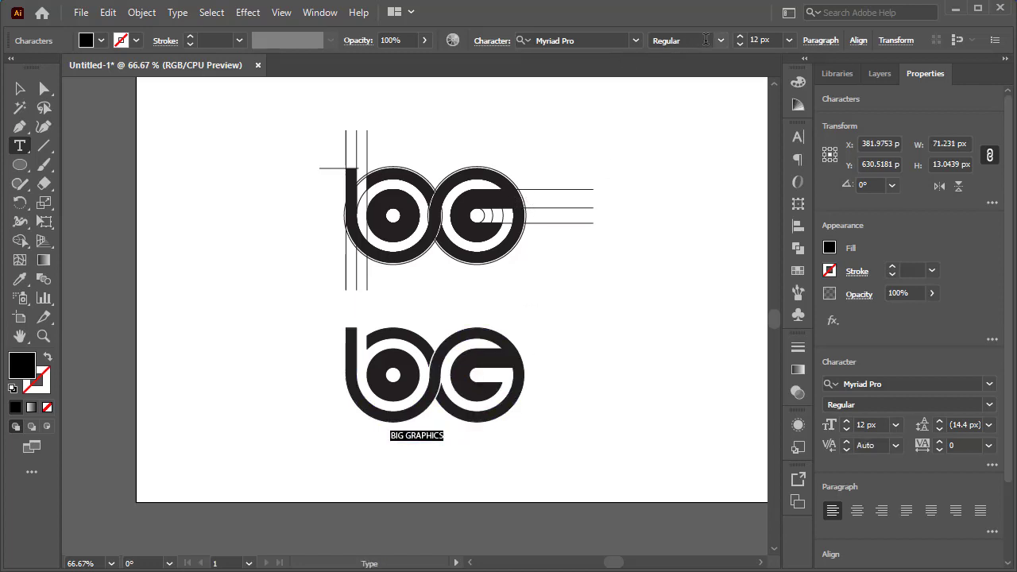
double_click(751, 42)
text(30)
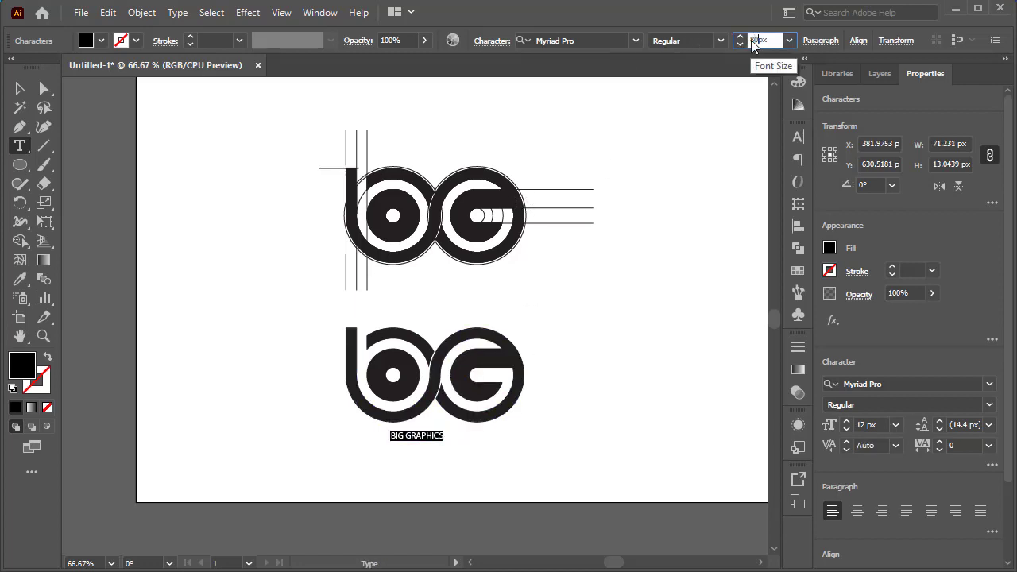
key(Return)
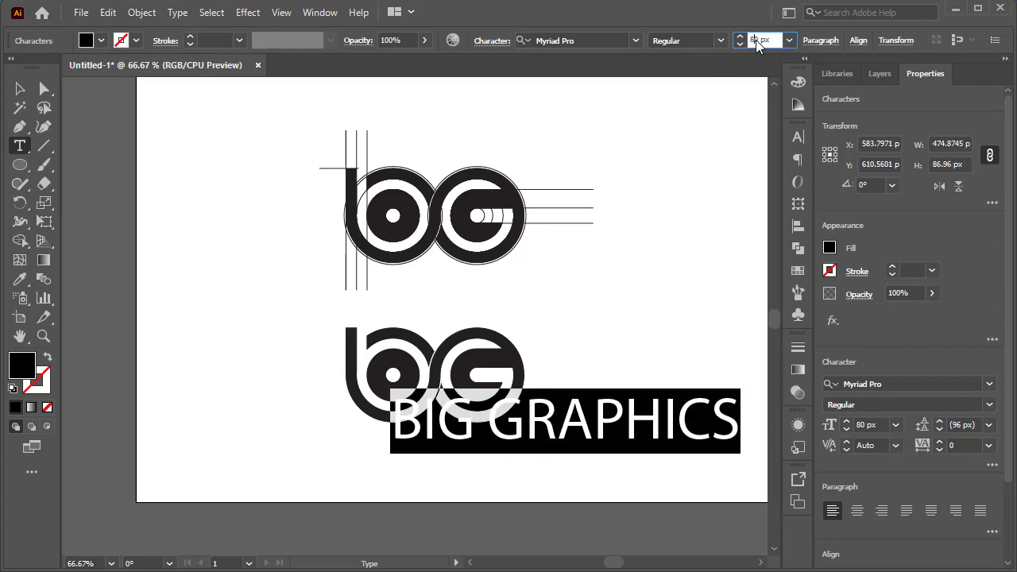
Step: Set the "BIG GRAPHICS" text to 45 px and change its font to Insaniburger with Cheese
double_click(756, 40)
text(45)
key(Return)
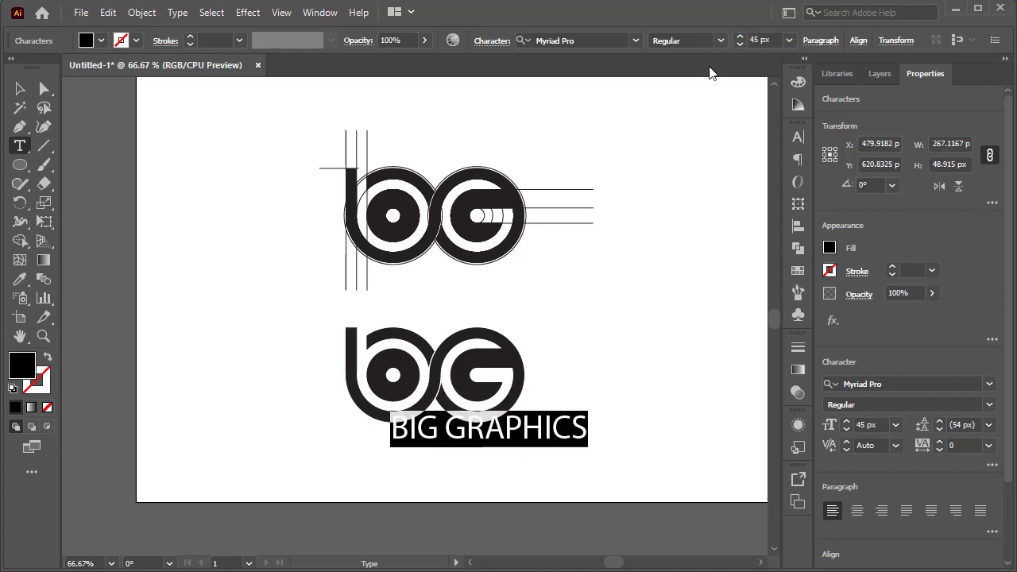
click(636, 40)
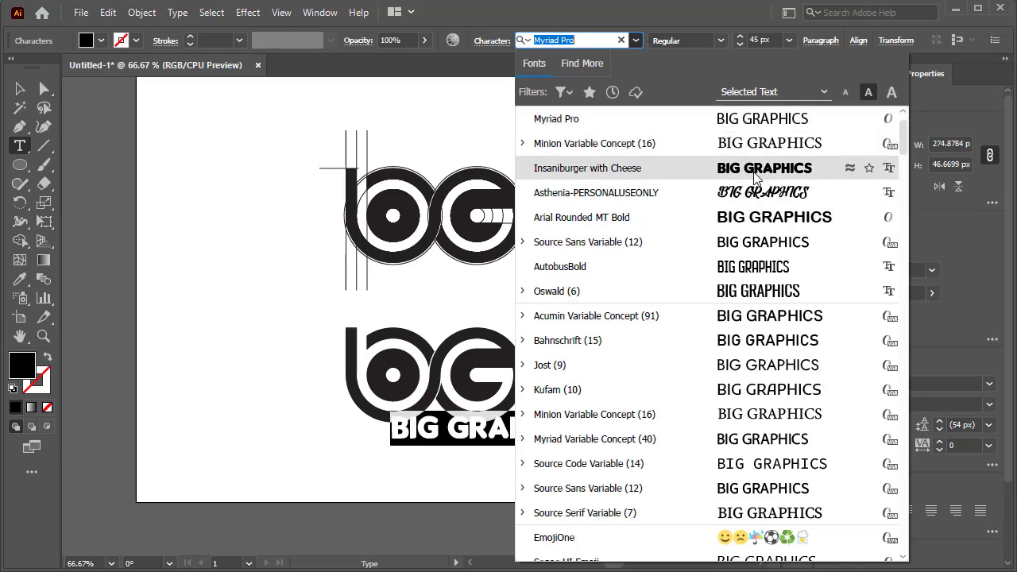
click(752, 169)
key(Escape)
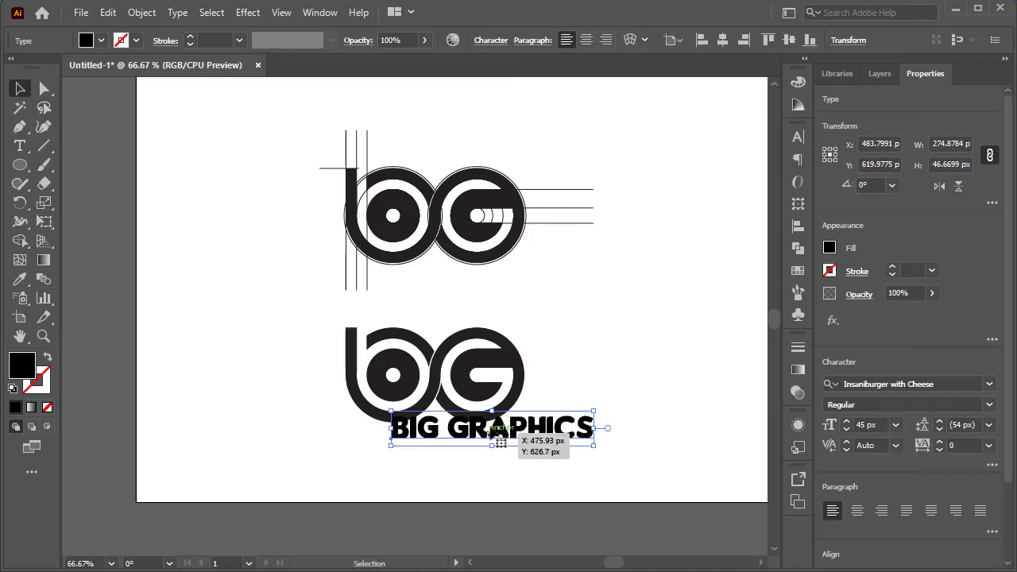
Step: Move the "BIG GRAPHICS" text directly beneath the duplicated logo and match its fill and stroke to the logo with the Eyedropper
mouse_move(476, 439)
mouse_down()
mouse_move(436, 457)
mouse_move(477, 450)
mouse_up()
click(533, 407)
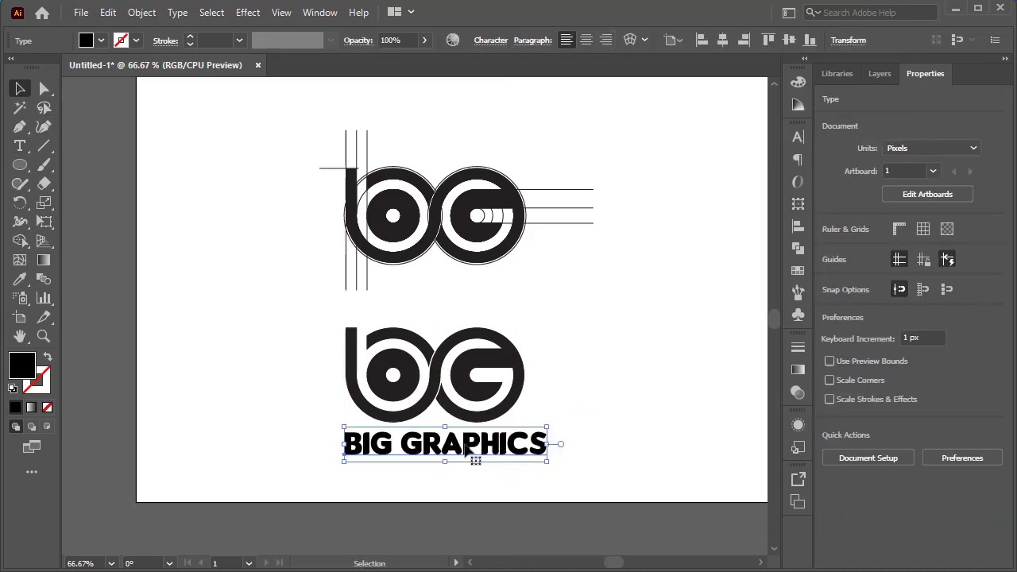
click(21, 280)
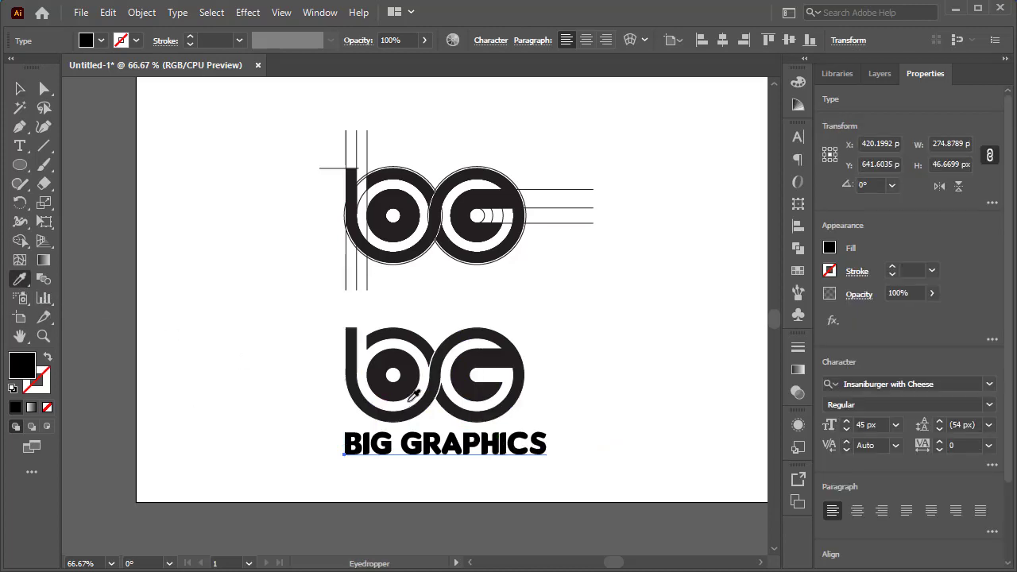
click(387, 381)
click(20, 88)
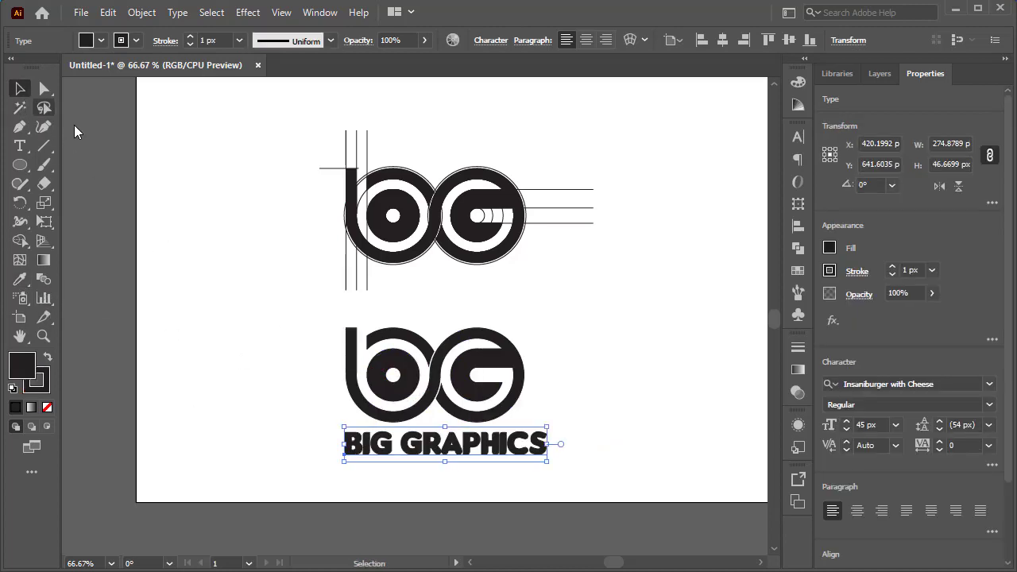
Step: Shift the "BIG GRAPHICS" text slightly to the left so it sits roughly centred under the duplicated logo
click(483, 287)
drag(507, 459, 499, 459)
click(561, 379)
drag(578, 326, 292, 500)
click(589, 401)
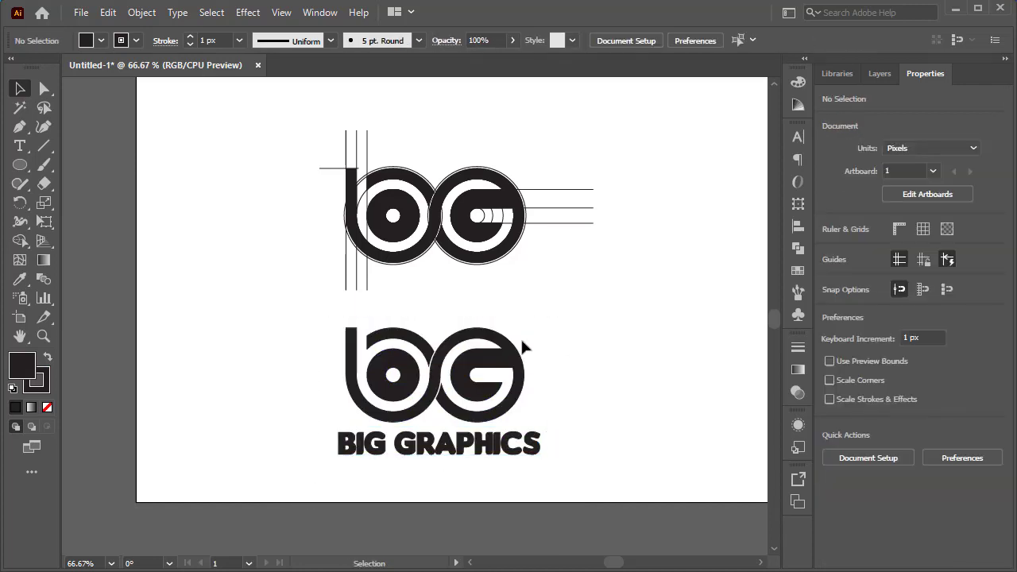
Step: Group all the letter shapes of the duplicated logo, leaving out the text below
drag(548, 367, 364, 388)
right_click(380, 374)
click(432, 227)
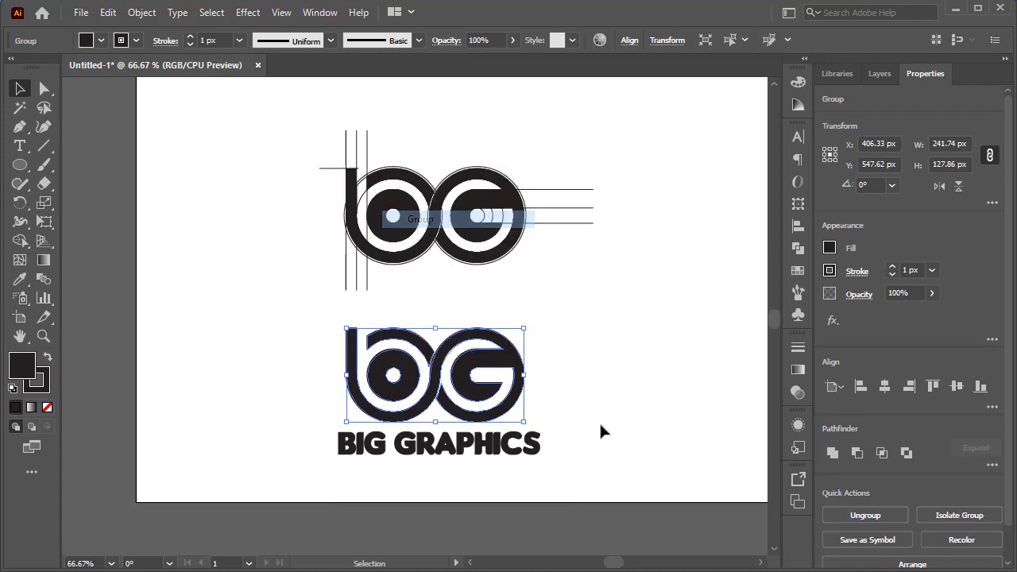
Step: Align the grouped logo and the "BIG GRAPHICS" text to each other by their horizontal centres
click(581, 356)
drag(581, 356, 314, 462)
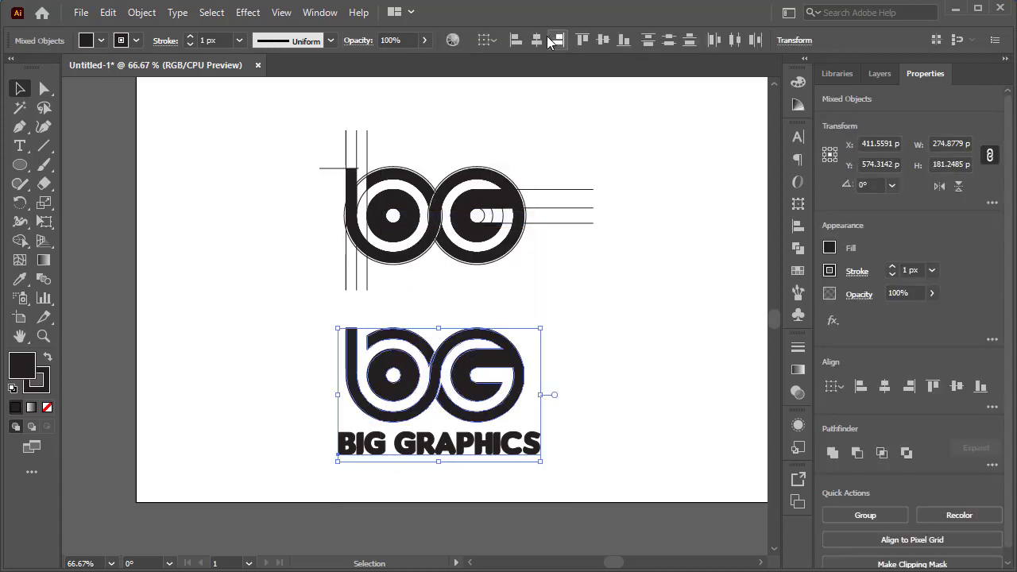
click(516, 40)
click(537, 39)
click(627, 364)
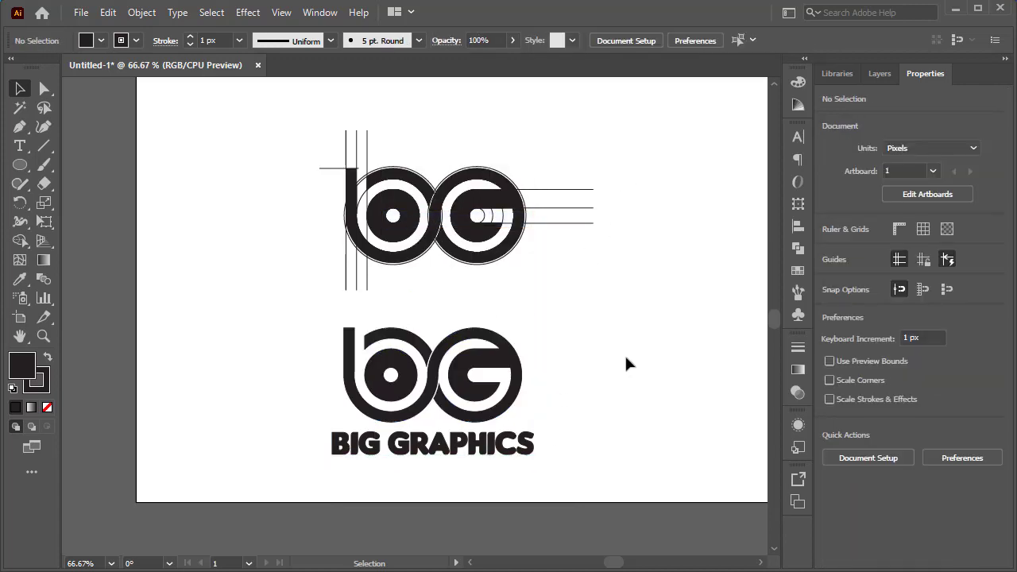